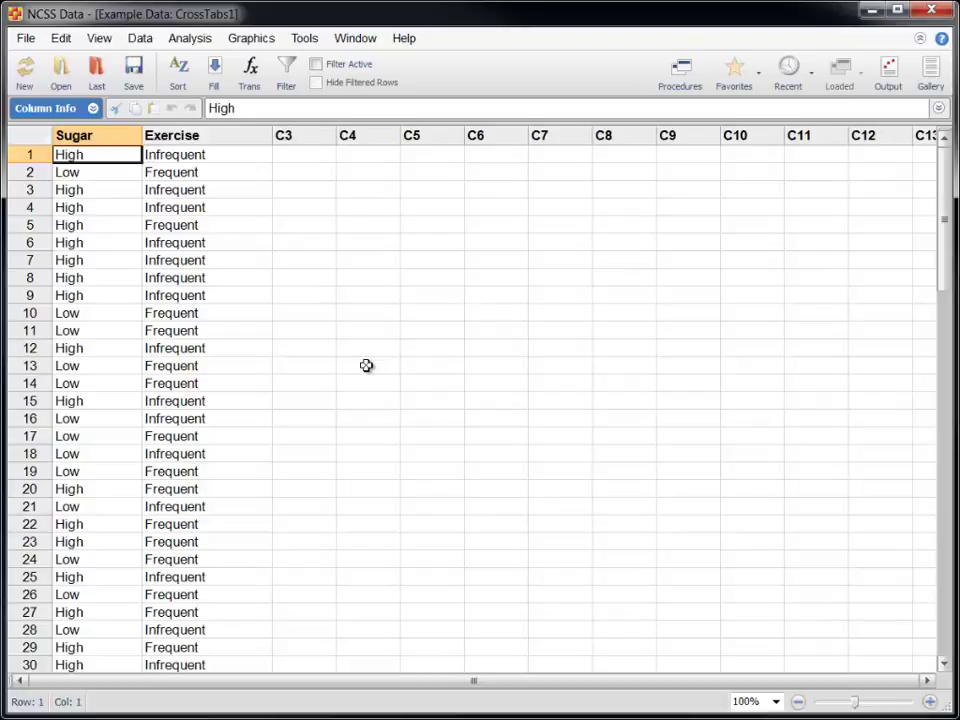
Start Contingency Tables with Sugar as the row variable and Exercise as the column variable
{"action": "left_click", "coordinate": [198, 40]}
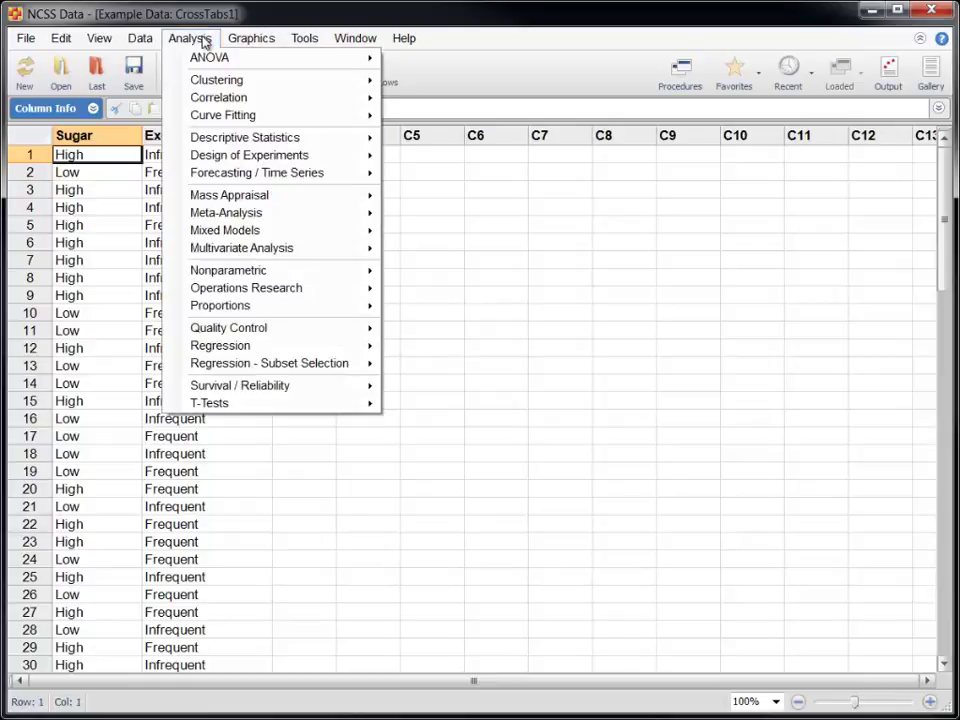
{"action": "mouse_move", "coordinate": [204, 140]}
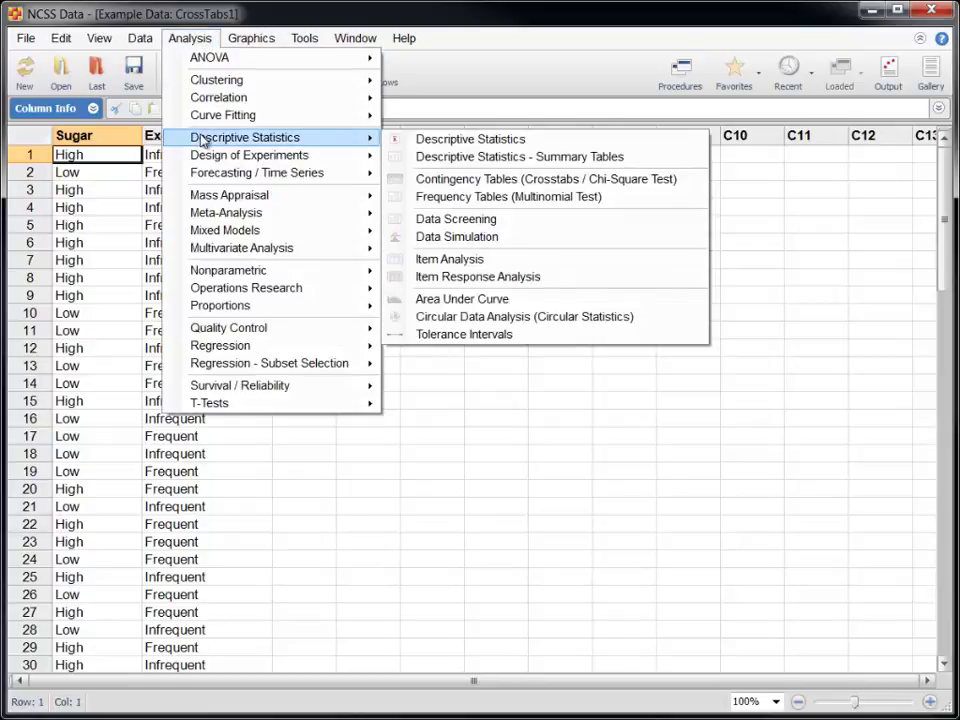
{"action": "left_click", "coordinate": [448, 186]}
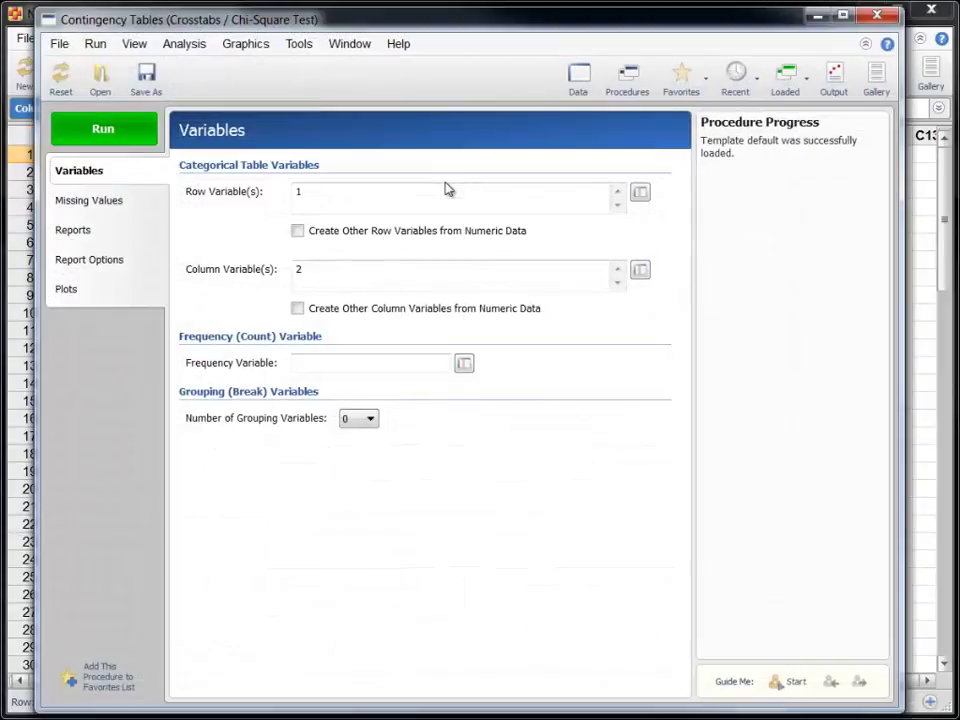
{"action": "left_click", "coordinate": [641, 193]}
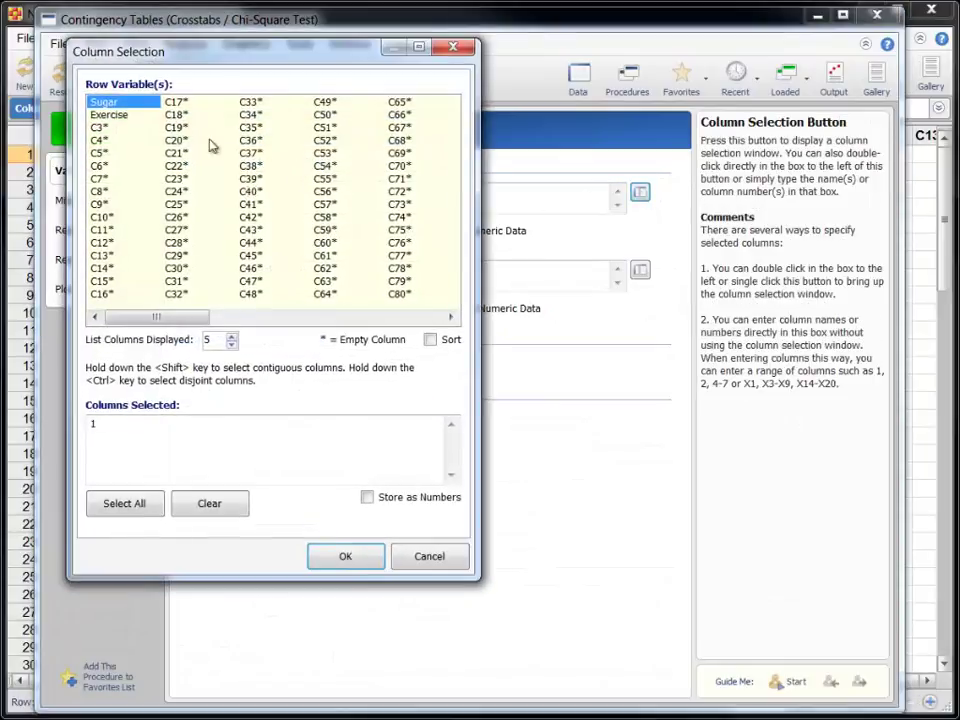
{"action": "left_click", "coordinate": [141, 102]}
{"action": "left_click", "coordinate": [333, 560]}
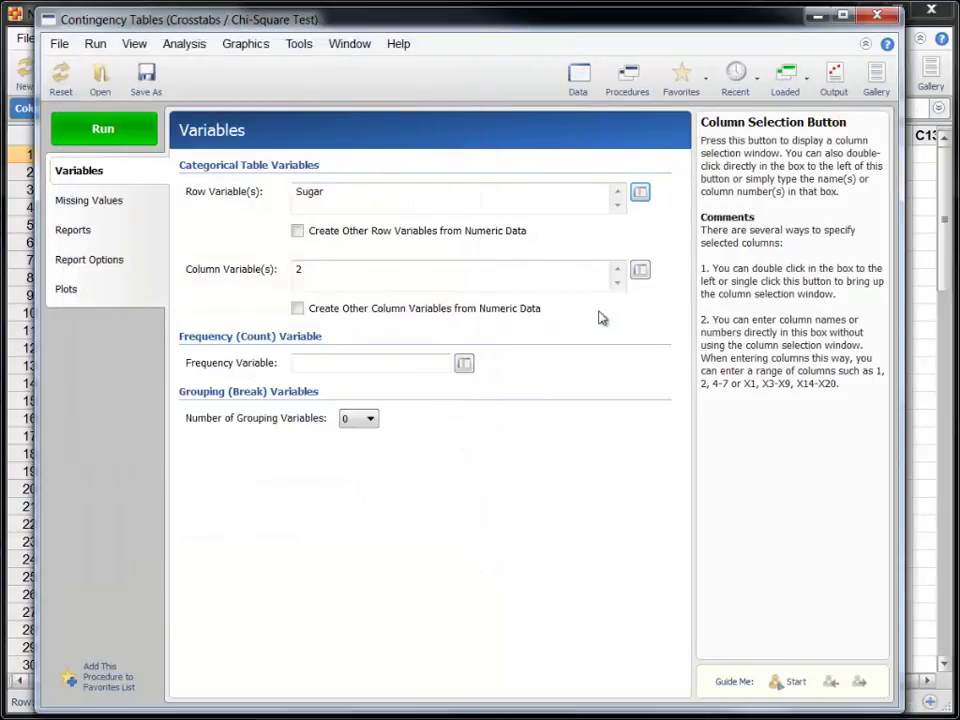
{"action": "left_click", "coordinate": [640, 270]}
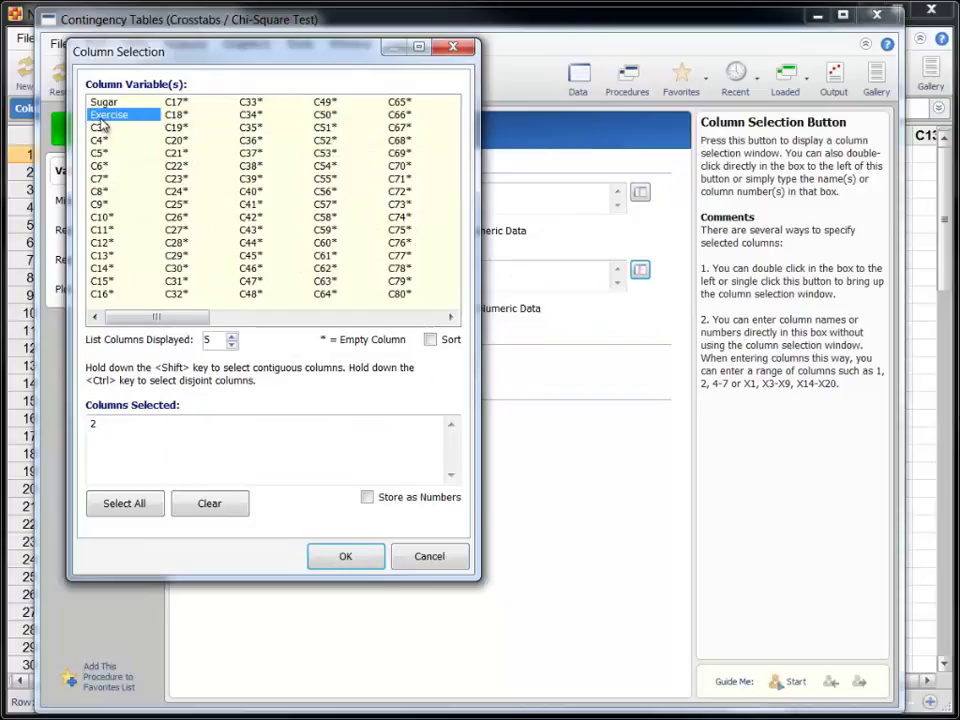
{"action": "left_click", "coordinate": [100, 117]}
{"action": "left_click", "coordinate": [340, 558]}
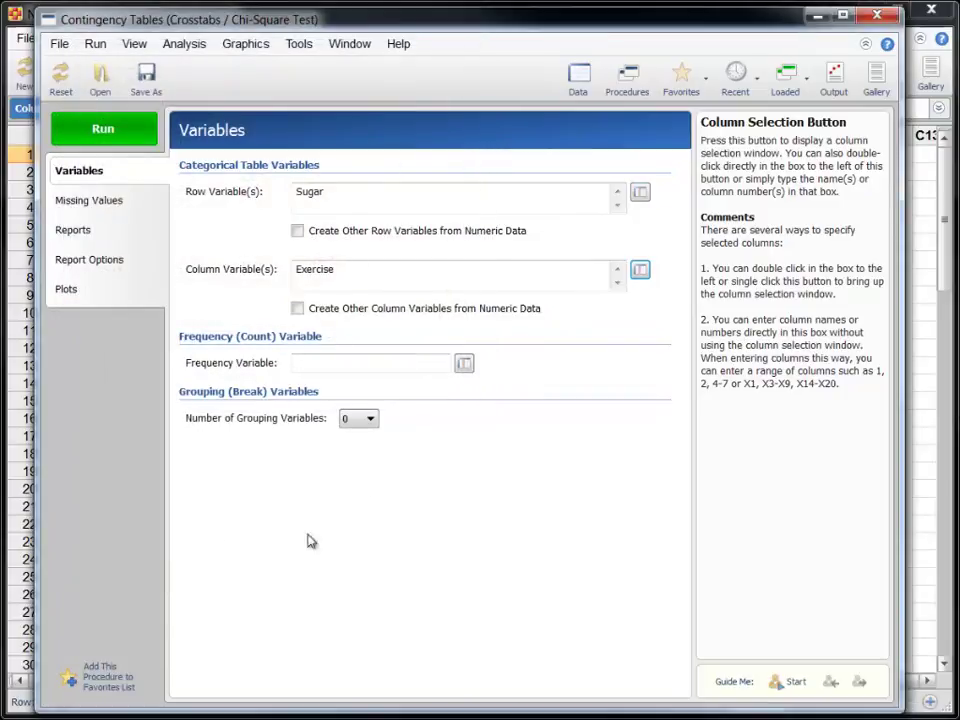
Enable Show Combined Table in the report and Show Plots for the counts
{"action": "left_click", "coordinate": [88, 228]}
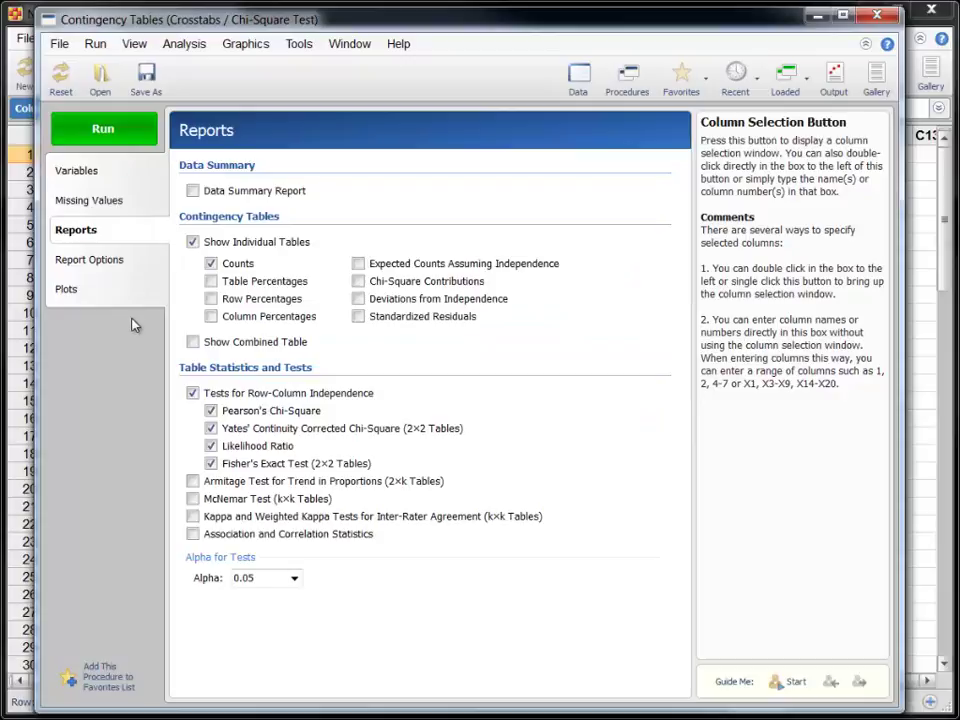
{"action": "left_click", "coordinate": [193, 342]}
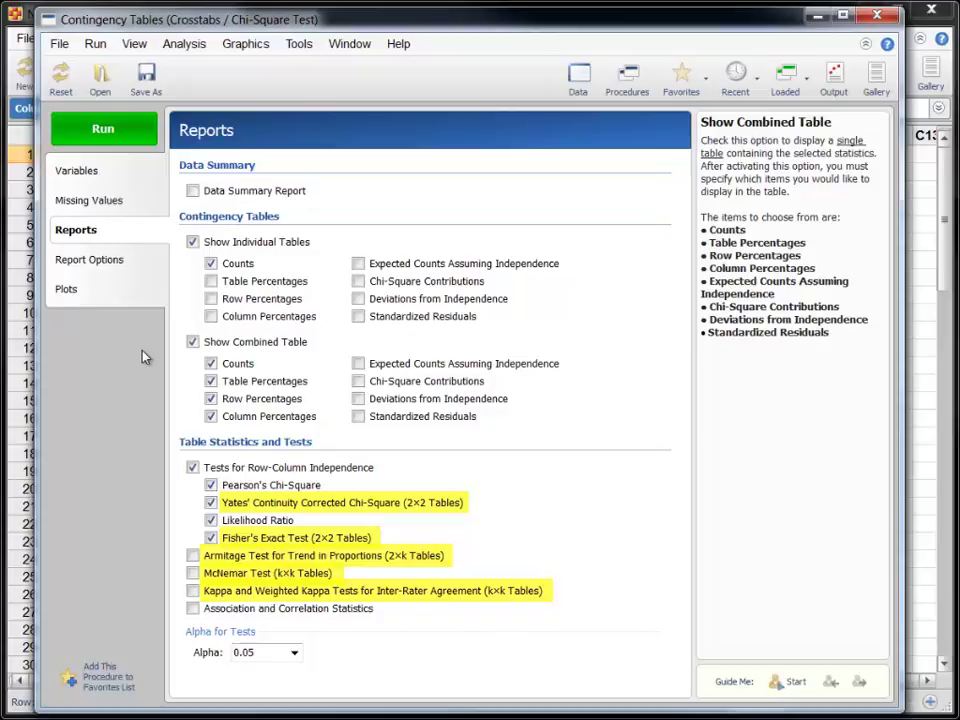
{"action": "left_click", "coordinate": [127, 294]}
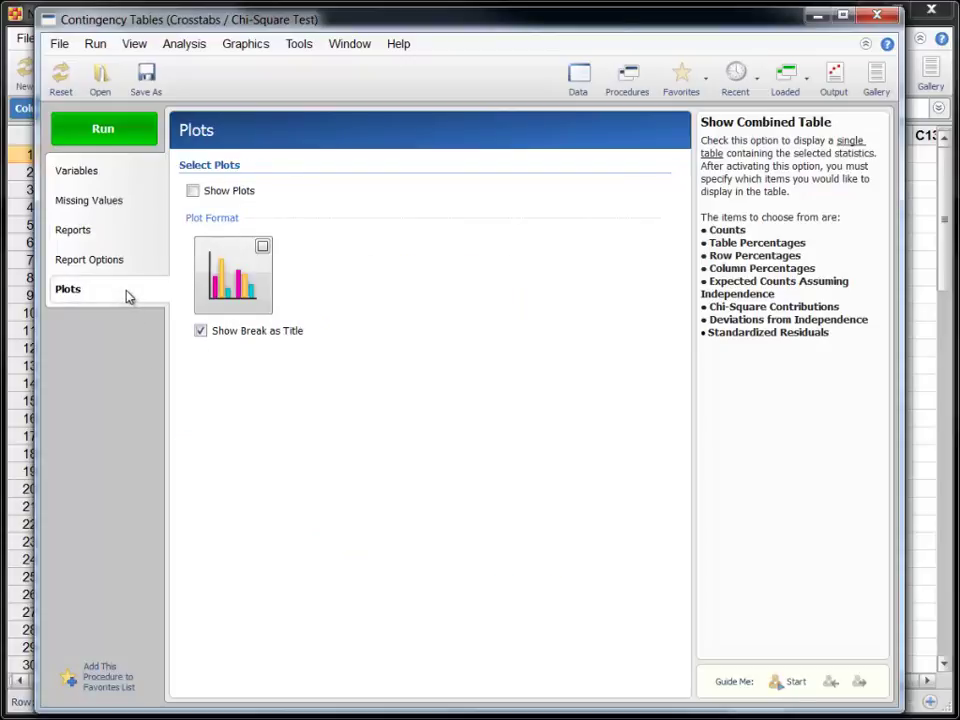
{"action": "left_click", "coordinate": [191, 193]}
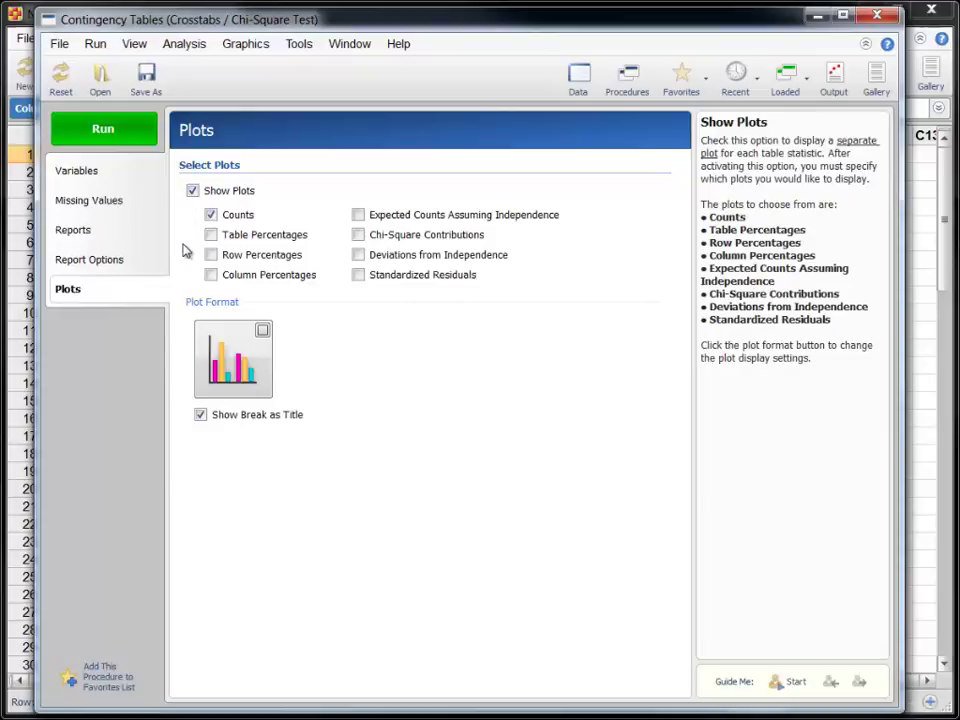
Run the Sugar by Exercise crosstab and review Counts, Combined Table, independence tests and plots
{"action": "left_click", "coordinate": [146, 137]}
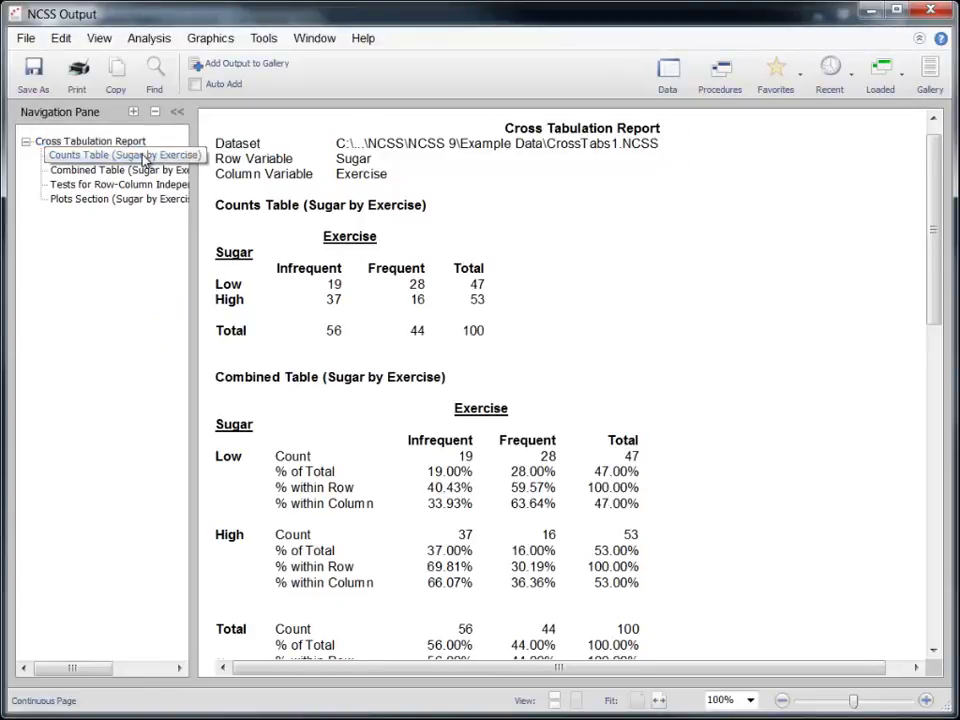
{"action": "left_click", "coordinate": [150, 155]}
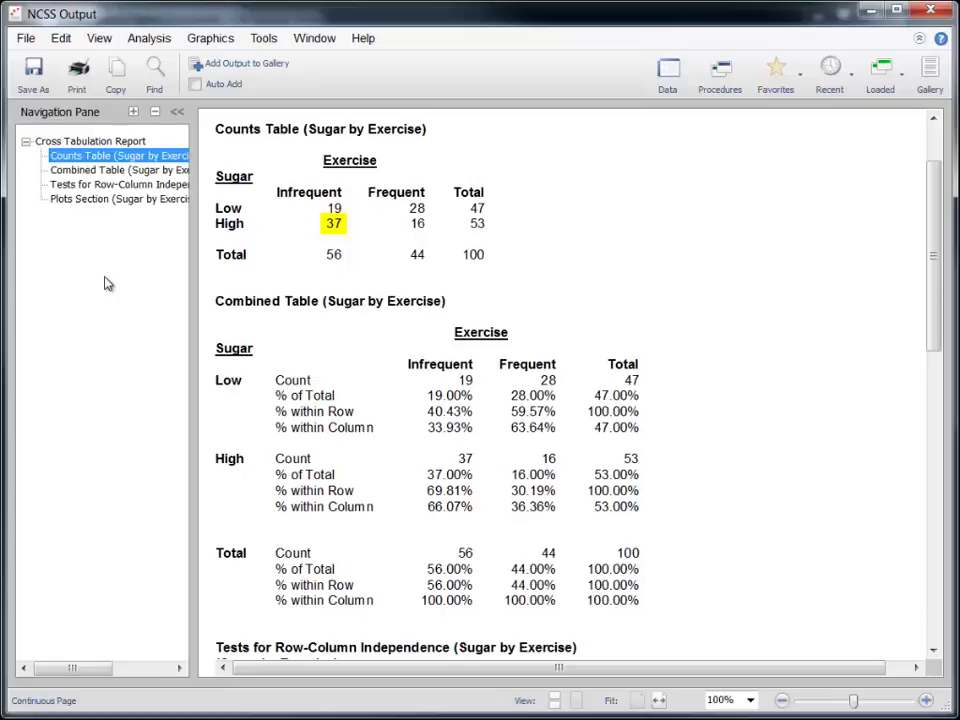
{"action": "left_click", "coordinate": [90, 170]}
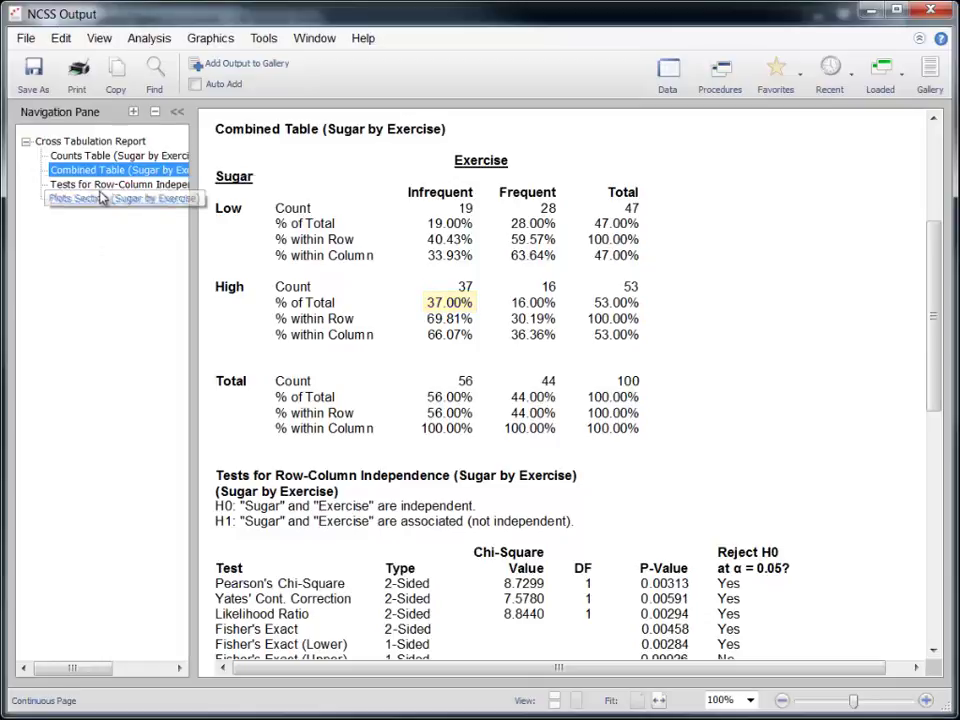
{"action": "left_click", "coordinate": [100, 185]}
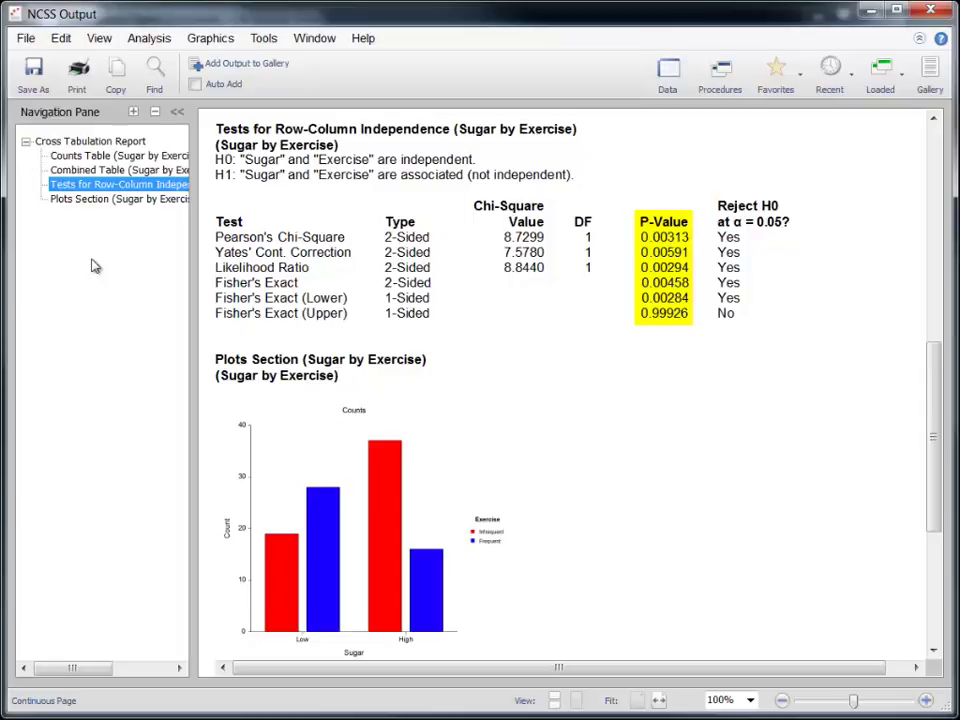
{"action": "left_click", "coordinate": [96, 199]}
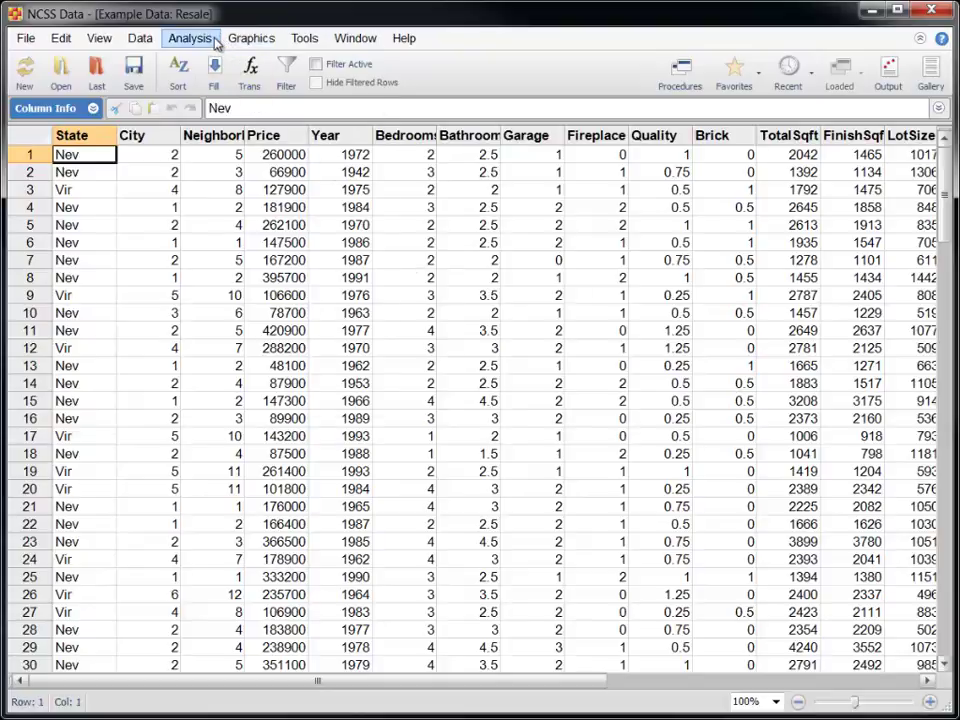
Start Contingency Tables on the Resale data with City as the row variable
{"action": "left_click", "coordinate": [206, 38]}
{"action": "mouse_move", "coordinate": [352, 140]}
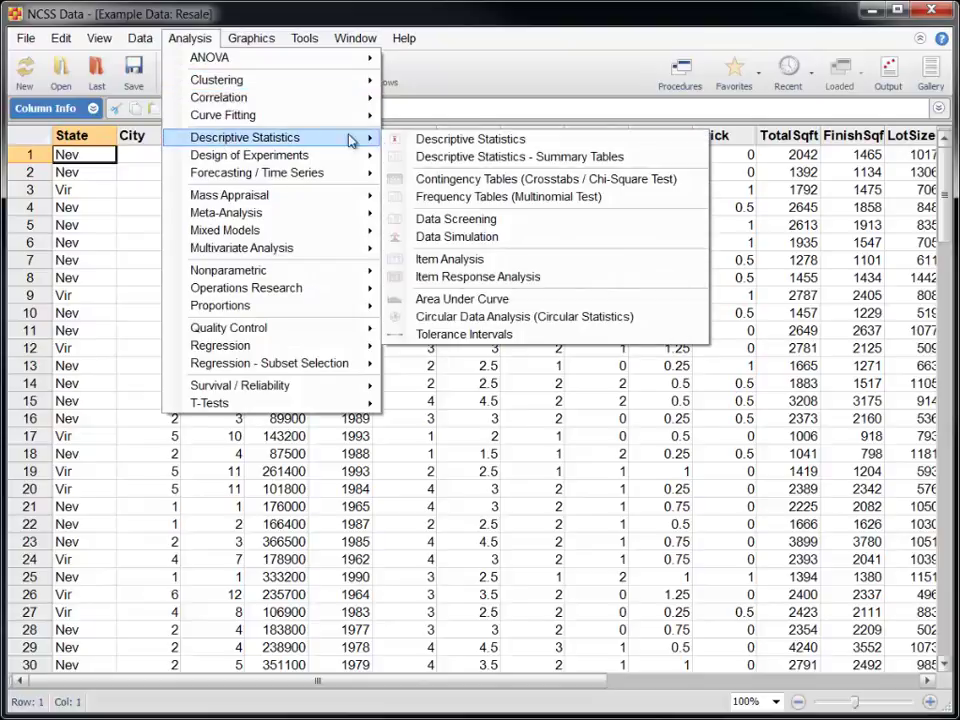
{"action": "left_click", "coordinate": [450, 179]}
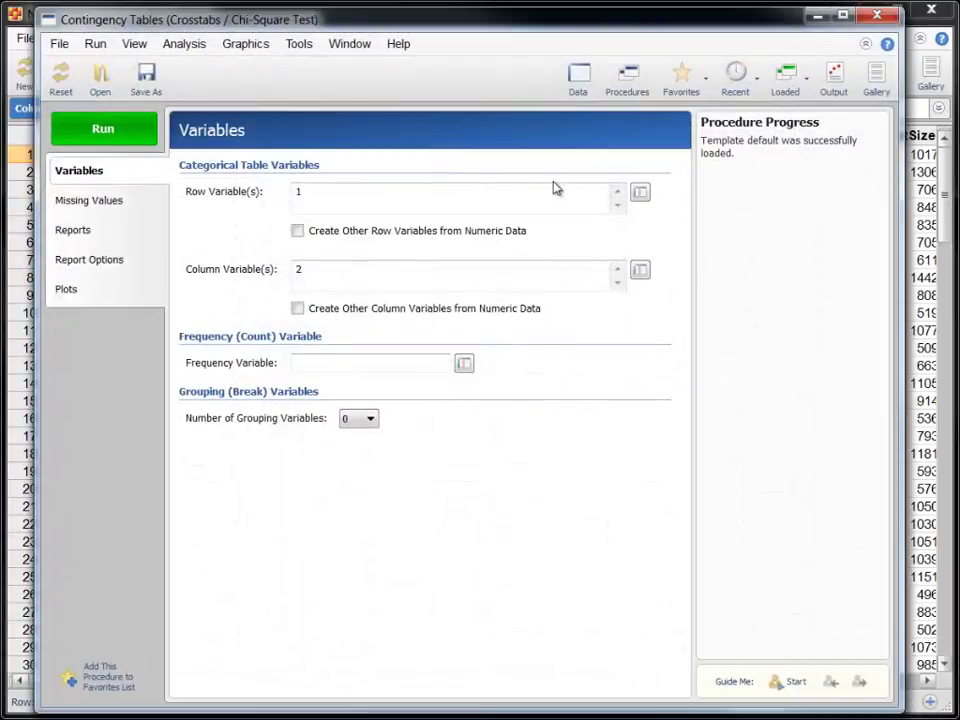
{"action": "left_click", "coordinate": [640, 191]}
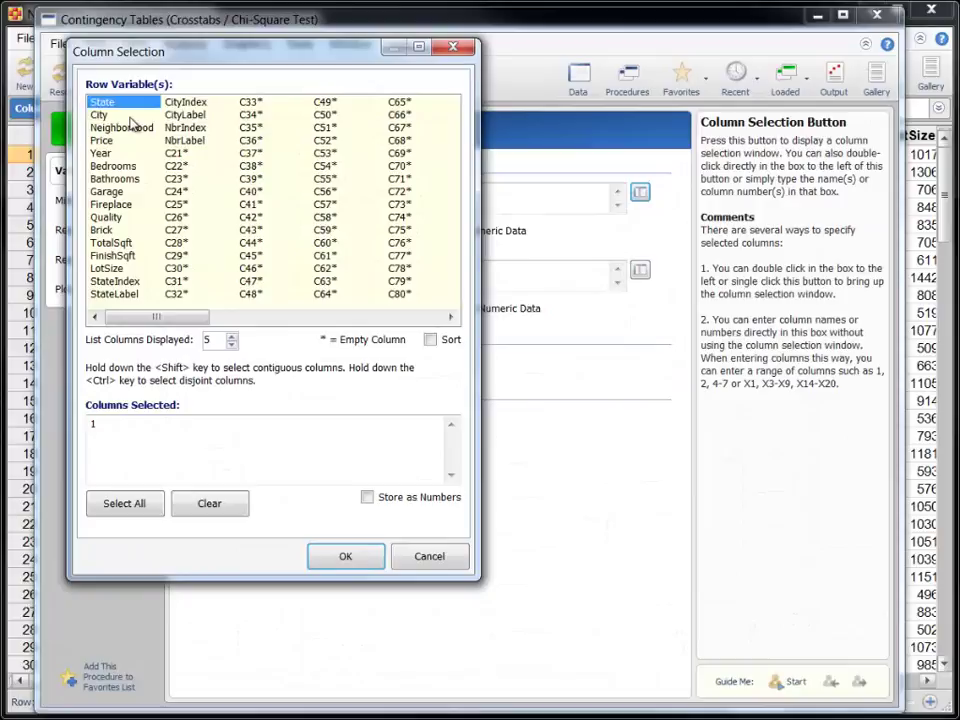
{"action": "left_click", "coordinate": [110, 115]}
{"action": "left_click", "coordinate": [343, 556]}
Make Price the column variable, grouped by upper limits 100000, 200000 and 300000
{"action": "left_click", "coordinate": [330, 266]}
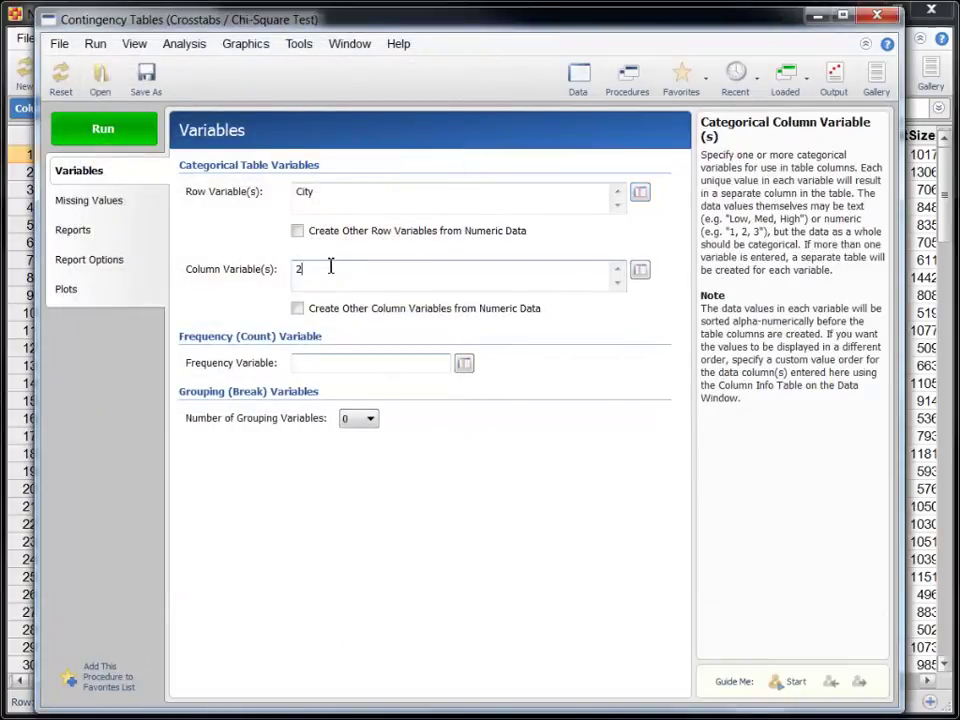
{"action": "key", "text": "BackSpace"}
{"action": "left_click", "coordinate": [321, 312]}
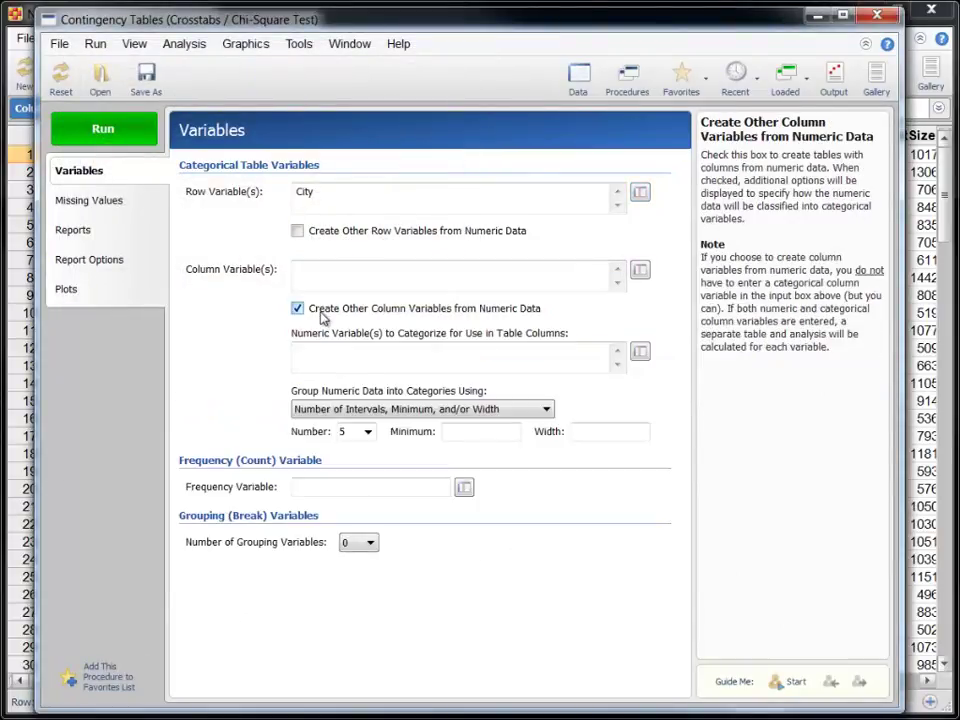
{"action": "left_click", "coordinate": [641, 353]}
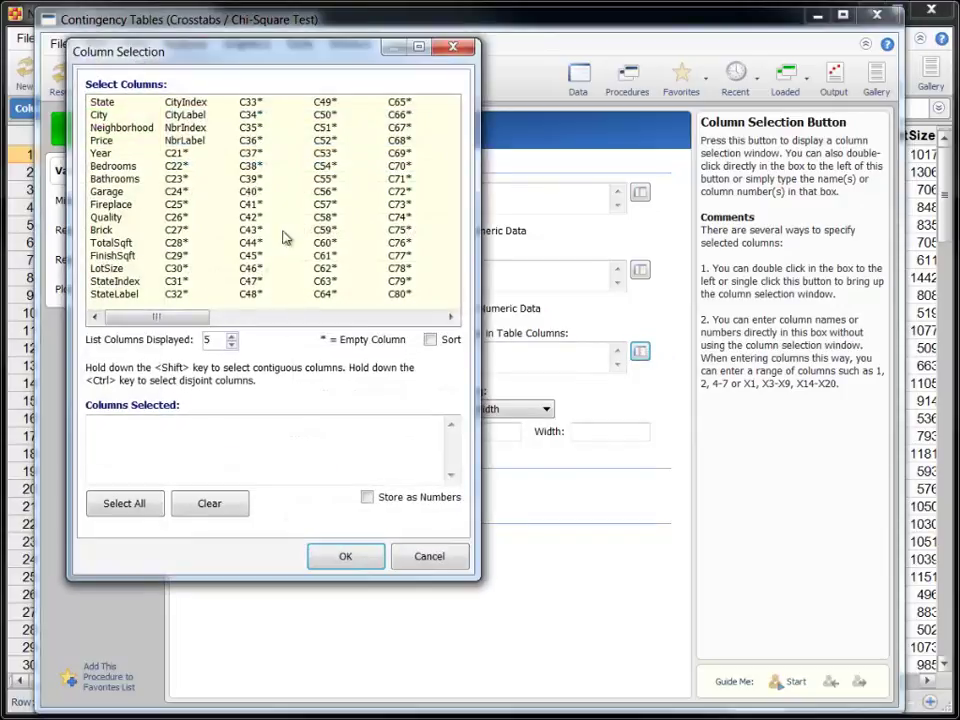
{"action": "left_click", "coordinate": [101, 140]}
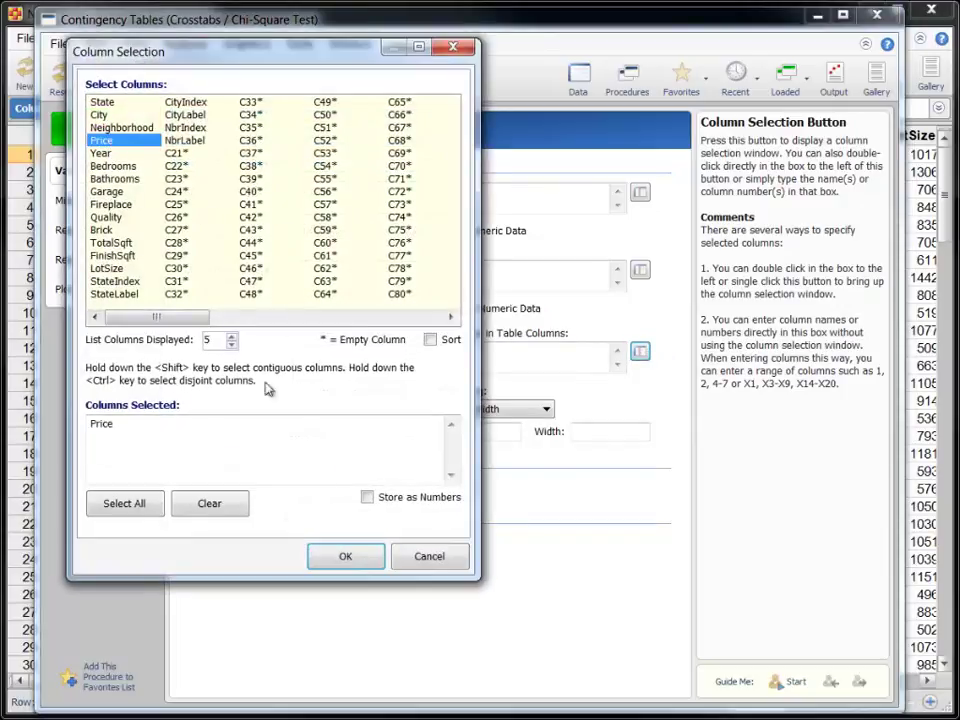
{"action": "left_click", "coordinate": [345, 557]}
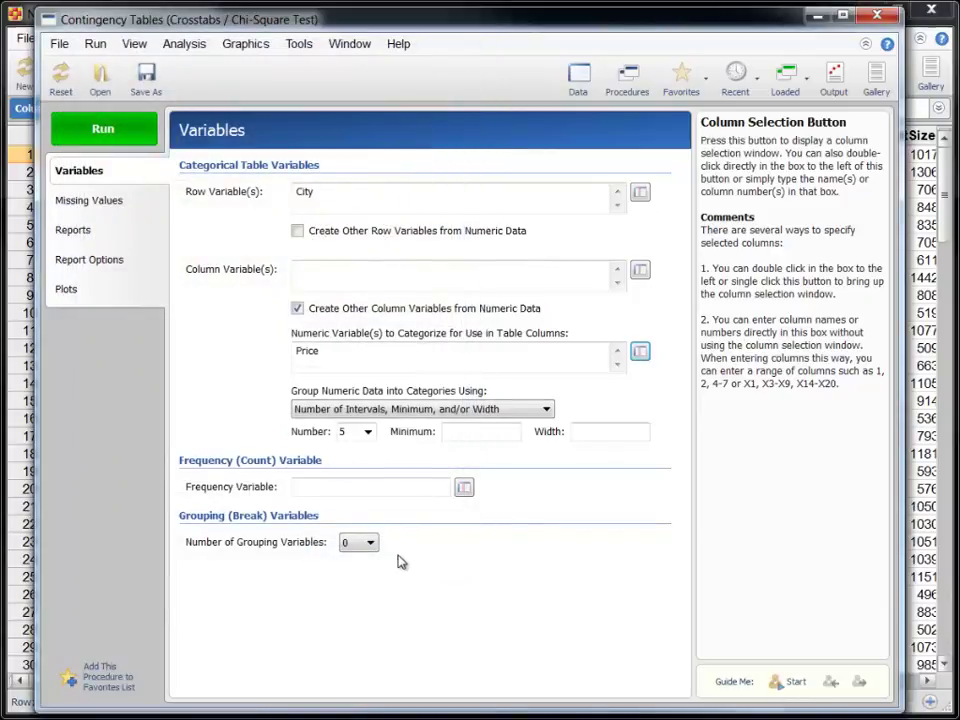
{"action": "left_click", "coordinate": [394, 410]}
{"action": "left_click", "coordinate": [391, 442]}
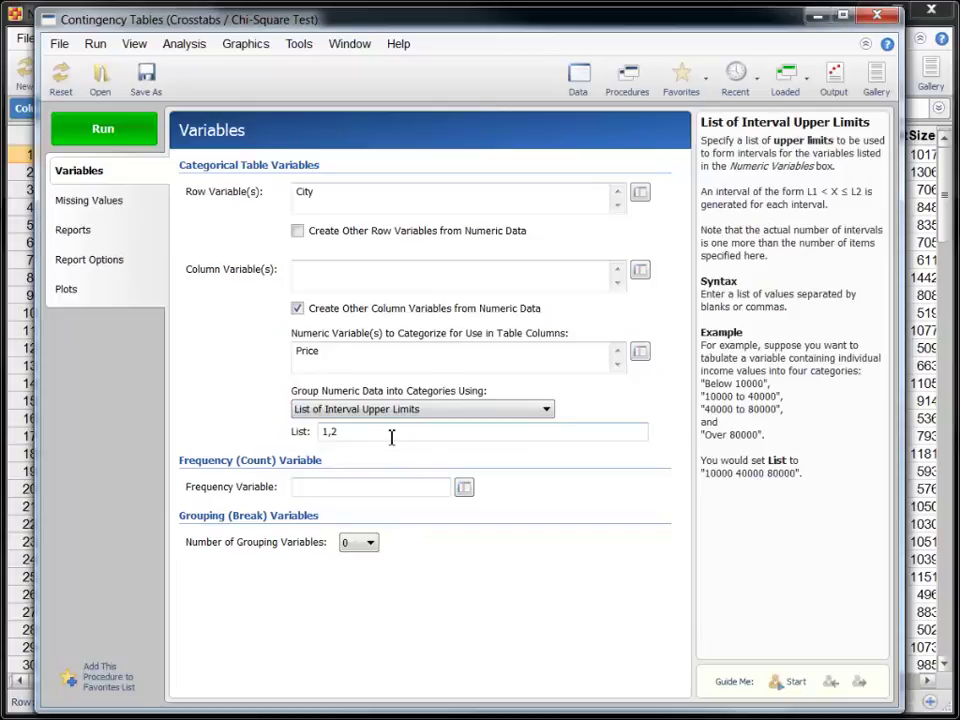
{"action": "left_click_drag", "start_coordinate": [384, 437], "coordinate": [316, 436]}
{"action": "type", "text": "100000 200000 300000"}
Report row percentages instead of counts in the table
{"action": "left_click", "coordinate": [104, 234]}
{"action": "left_click", "coordinate": [214, 298]}
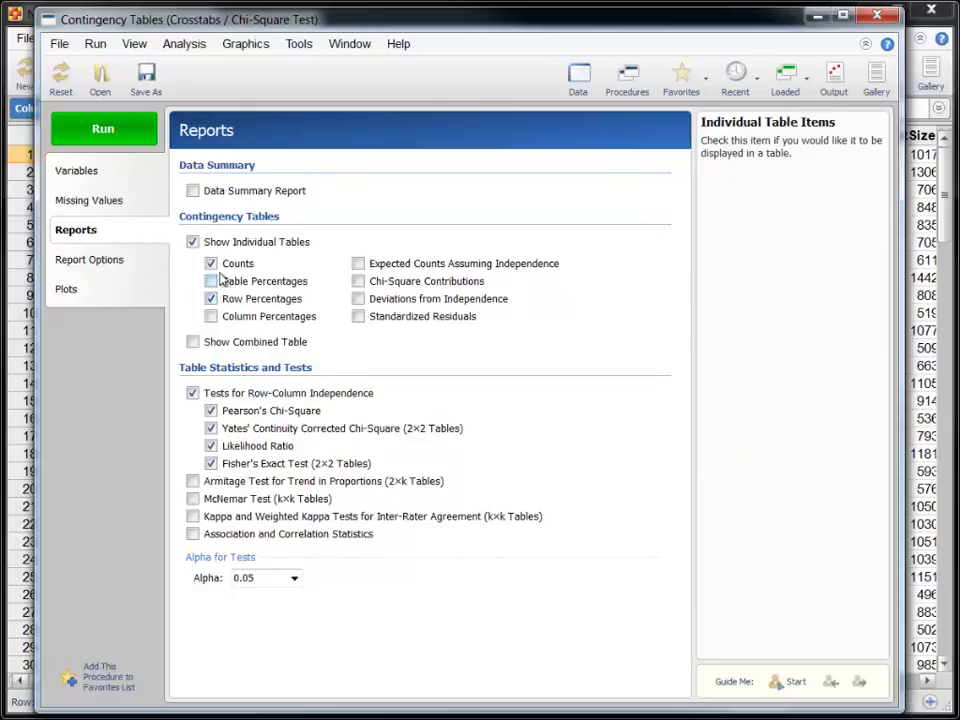
{"action": "left_click", "coordinate": [214, 265]}
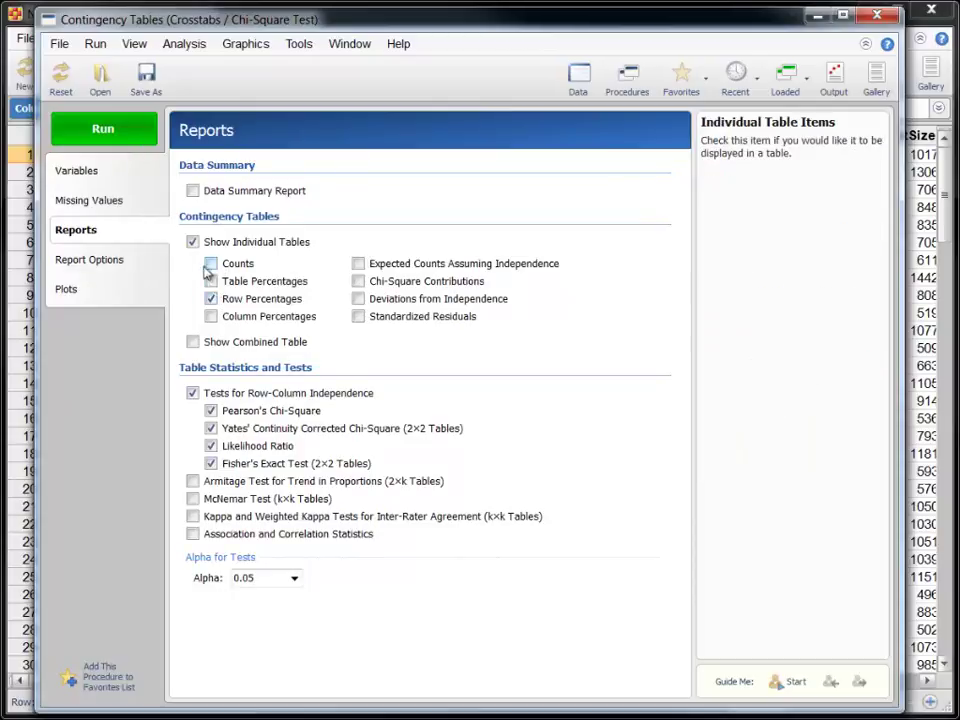
In Report Options, set Variable Names to Labels and Value Labels to Value Labels
{"action": "left_click", "coordinate": [143, 263]}
{"action": "left_click", "coordinate": [335, 193]}
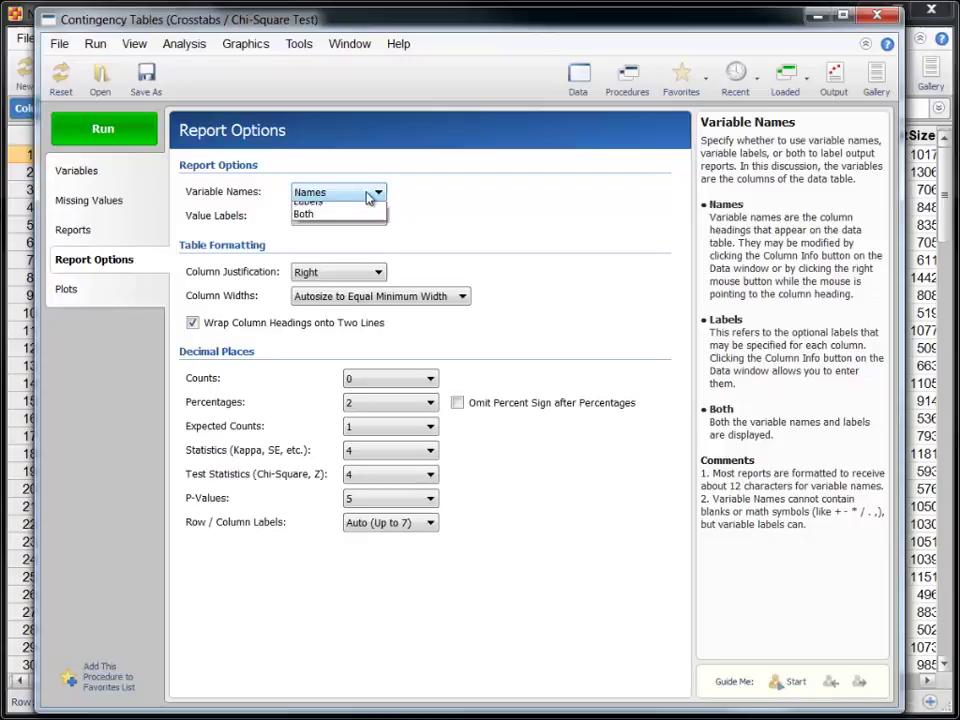
{"action": "left_click", "coordinate": [362, 226]}
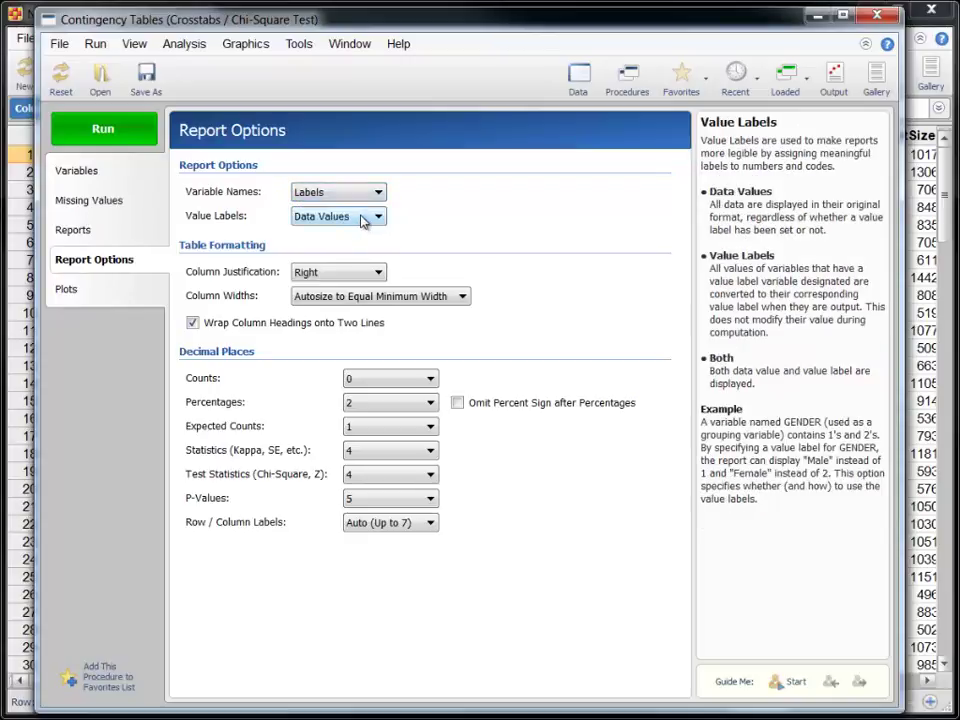
{"action": "left_click", "coordinate": [362, 219]}
{"action": "left_click", "coordinate": [353, 246]}
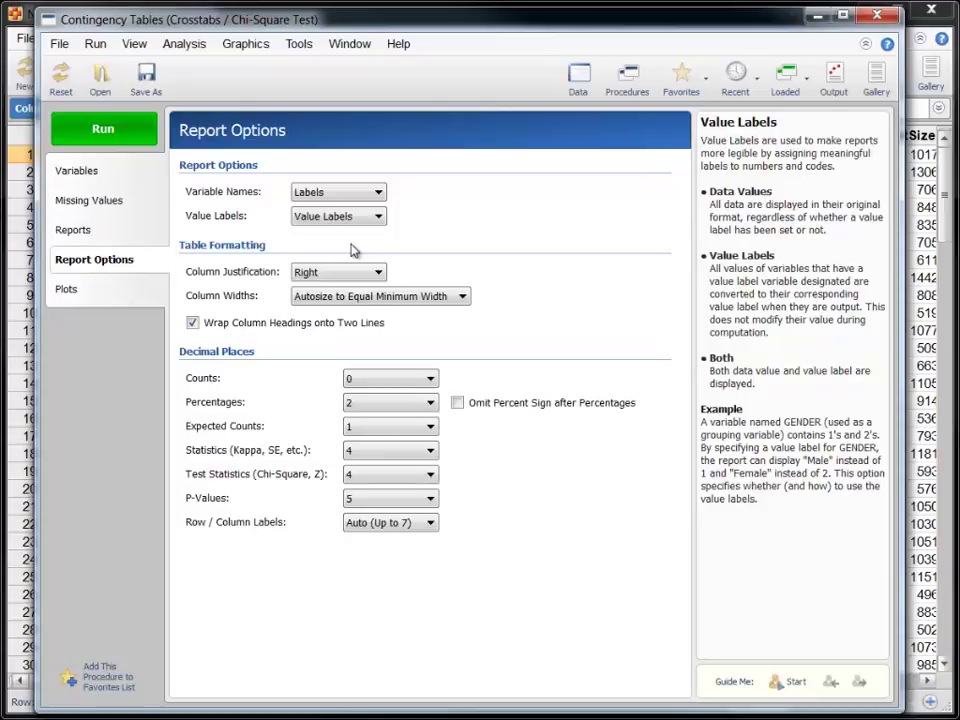
Run the City by Price crosstab to produce the Cross Tabulation Report
{"action": "left_click", "coordinate": [120, 127]}
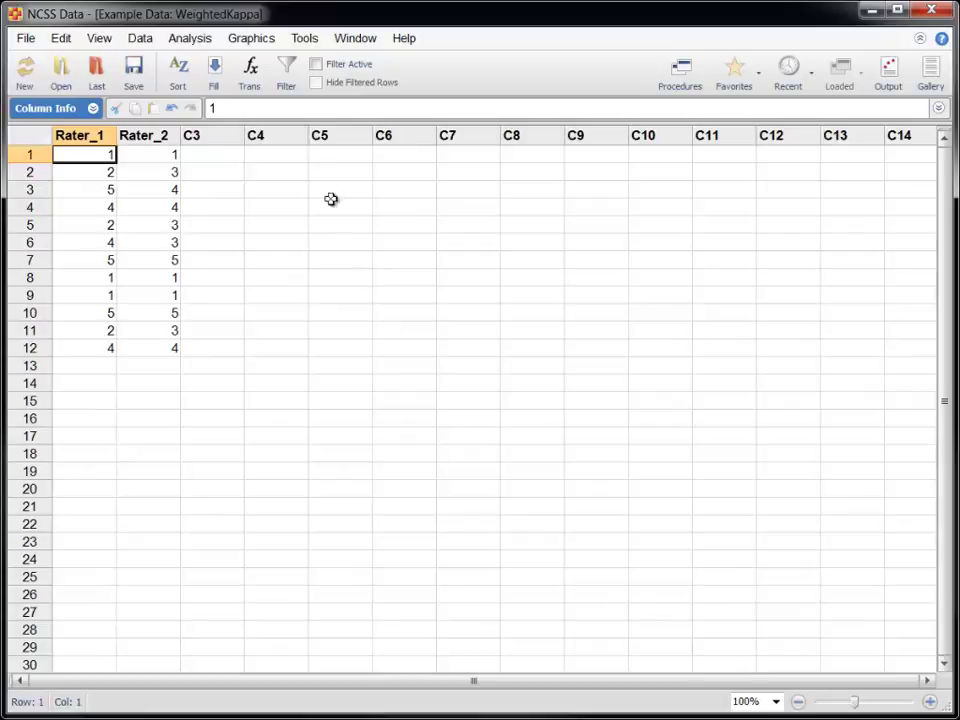
Start Contingency Tables with Rater_1 as the row and Rater_2 as the column variable
{"action": "left_click", "coordinate": [194, 41]}
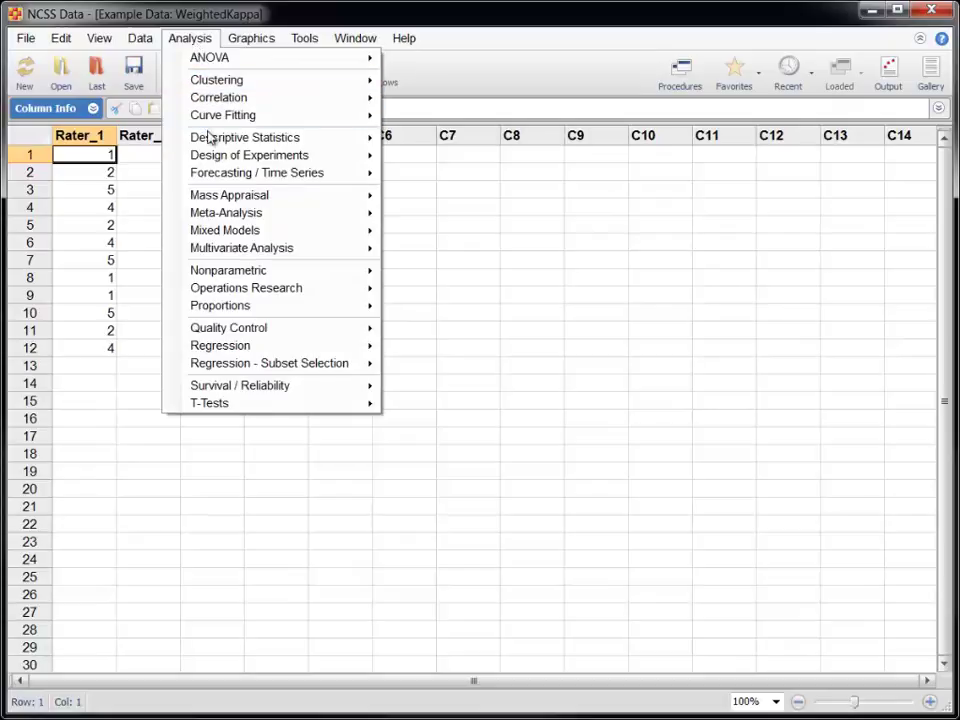
{"action": "mouse_move", "coordinate": [234, 140]}
{"action": "left_click", "coordinate": [441, 180]}
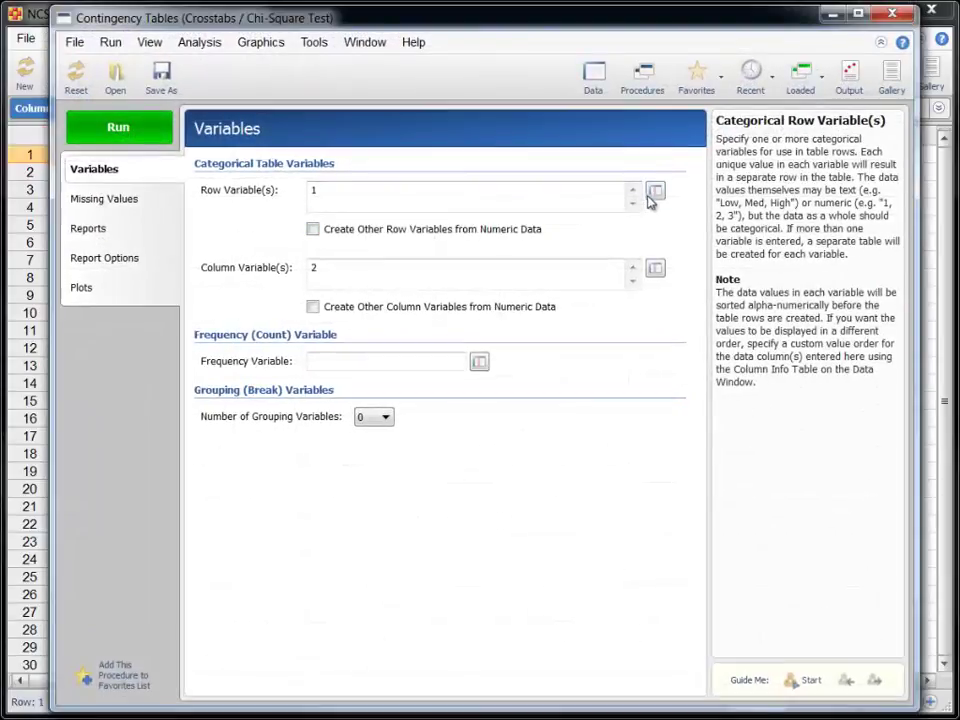
{"action": "left_click", "coordinate": [650, 197]}
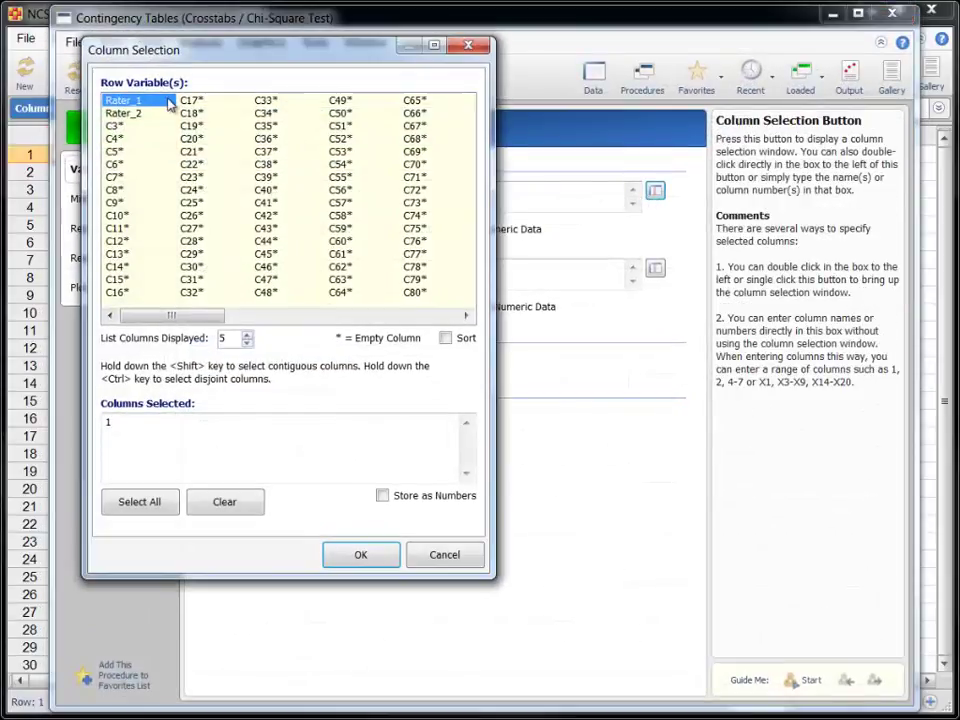
{"action": "left_click", "coordinate": [167, 101]}
{"action": "left_click", "coordinate": [354, 553]}
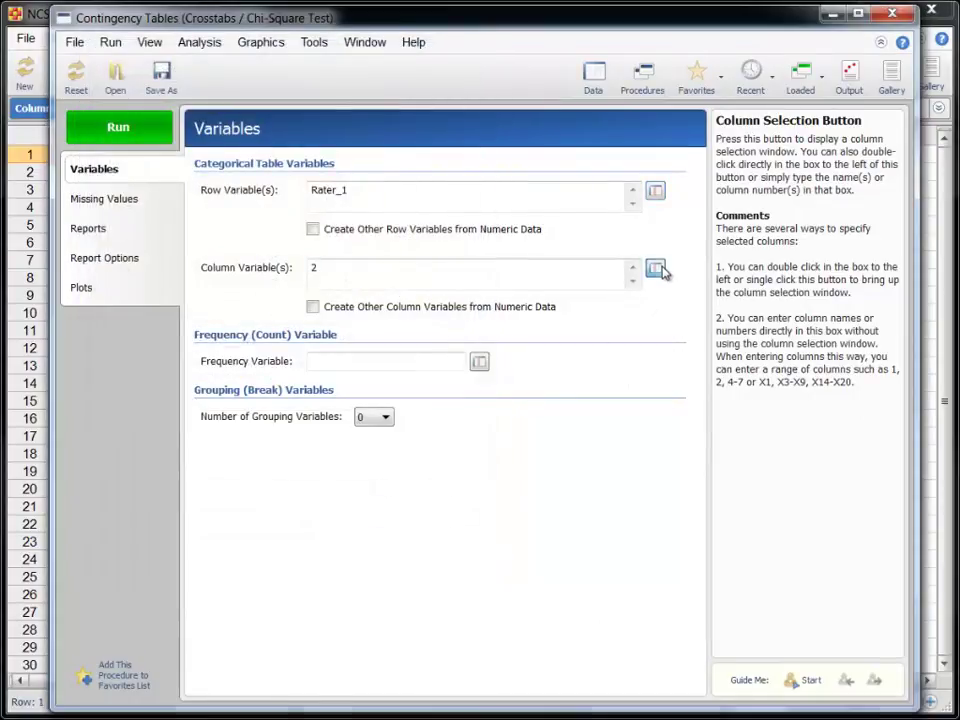
{"action": "left_click", "coordinate": [655, 268]}
{"action": "left_click", "coordinate": [125, 113]}
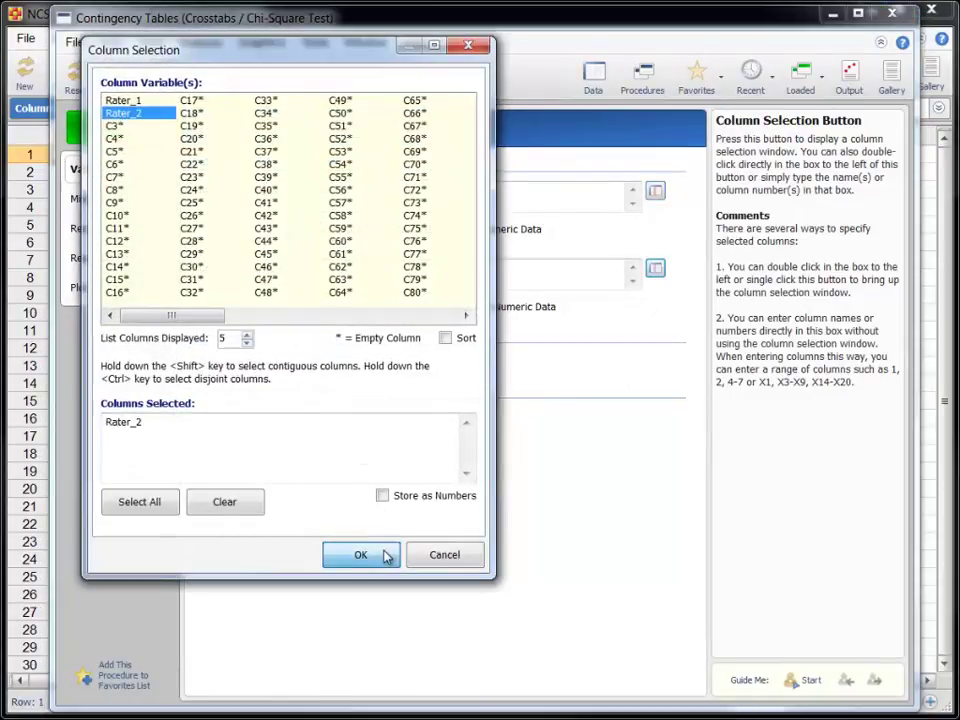
{"action": "left_click", "coordinate": [385, 556]}
Swap the independence tests for kappa tests and run the analysis
{"action": "left_click", "coordinate": [144, 231]}
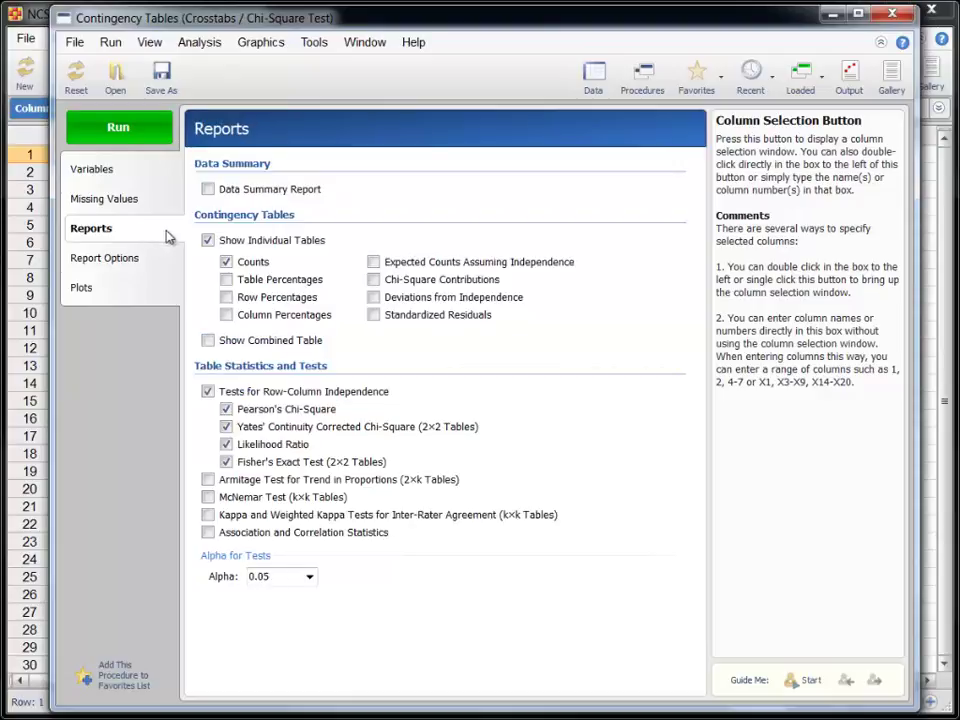
{"action": "left_click", "coordinate": [207, 392]}
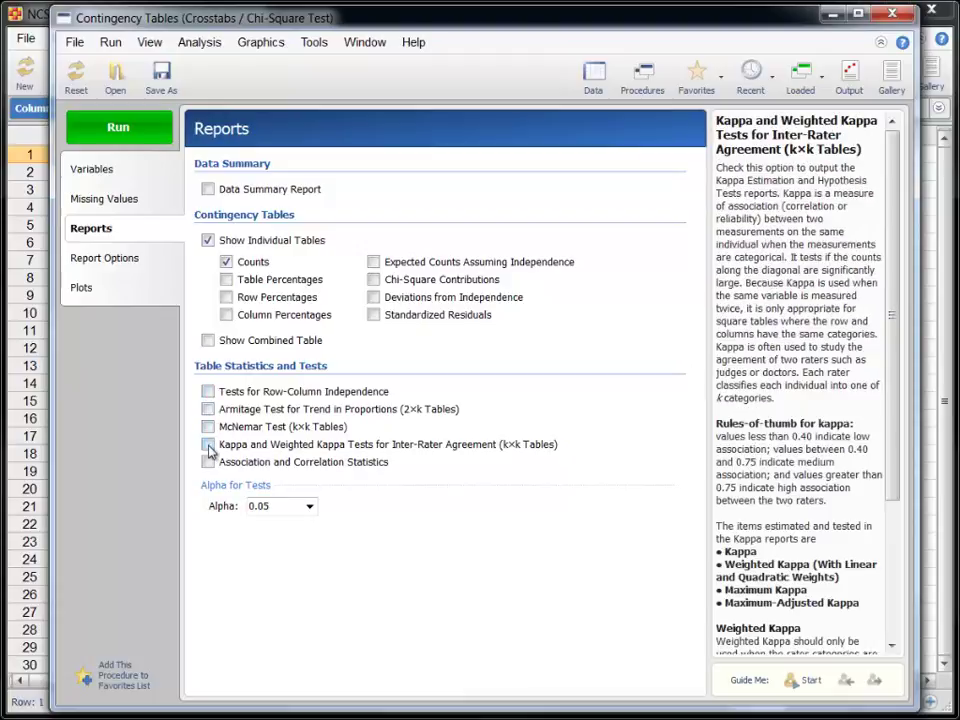
{"action": "left_click", "coordinate": [207, 444]}
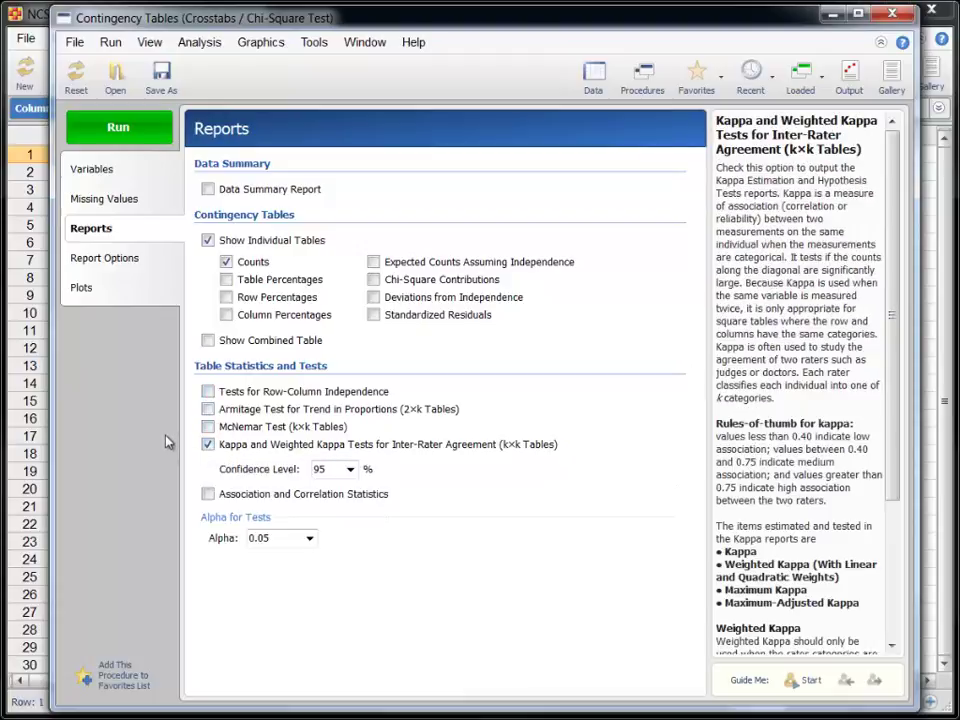
{"action": "left_click", "coordinate": [150, 133]}
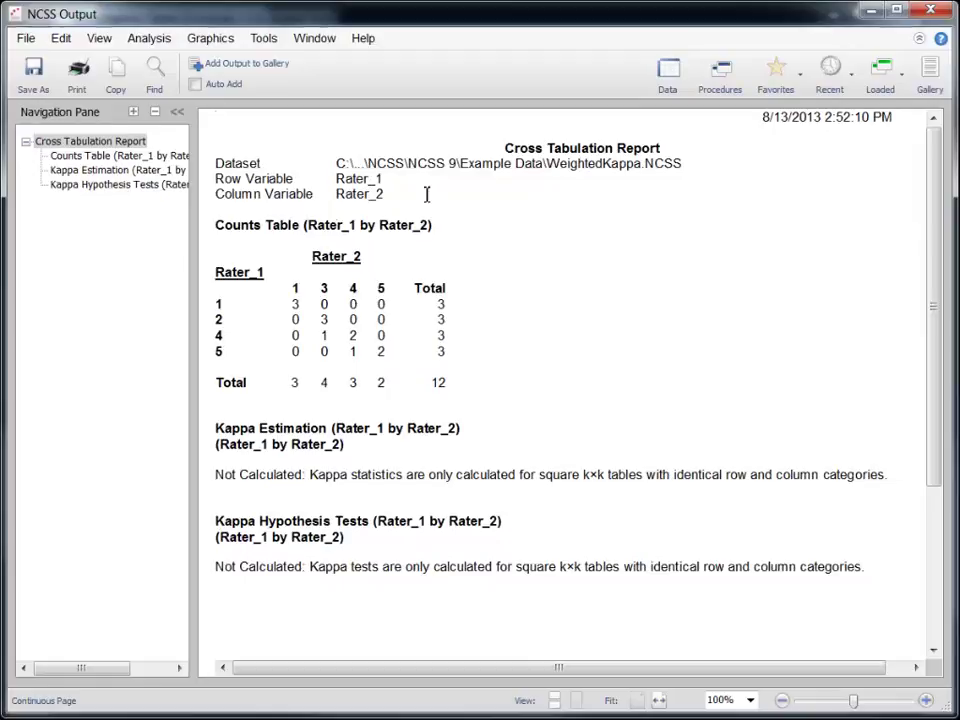
Add row 13 to the rater sheet with Rater_1 = 3 and Rater_2 = 2
{"action": "left_click", "coordinate": [668, 75]}
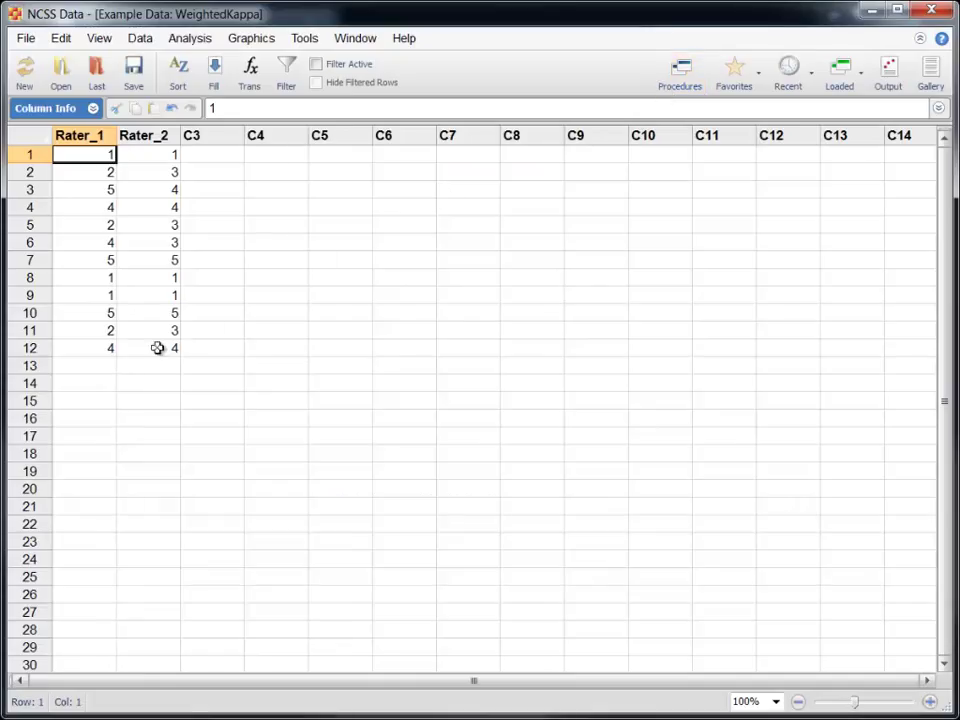
{"action": "left_click", "coordinate": [98, 365]}
{"action": "type", "text": "3"}
{"action": "left_click", "coordinate": [137, 364]}
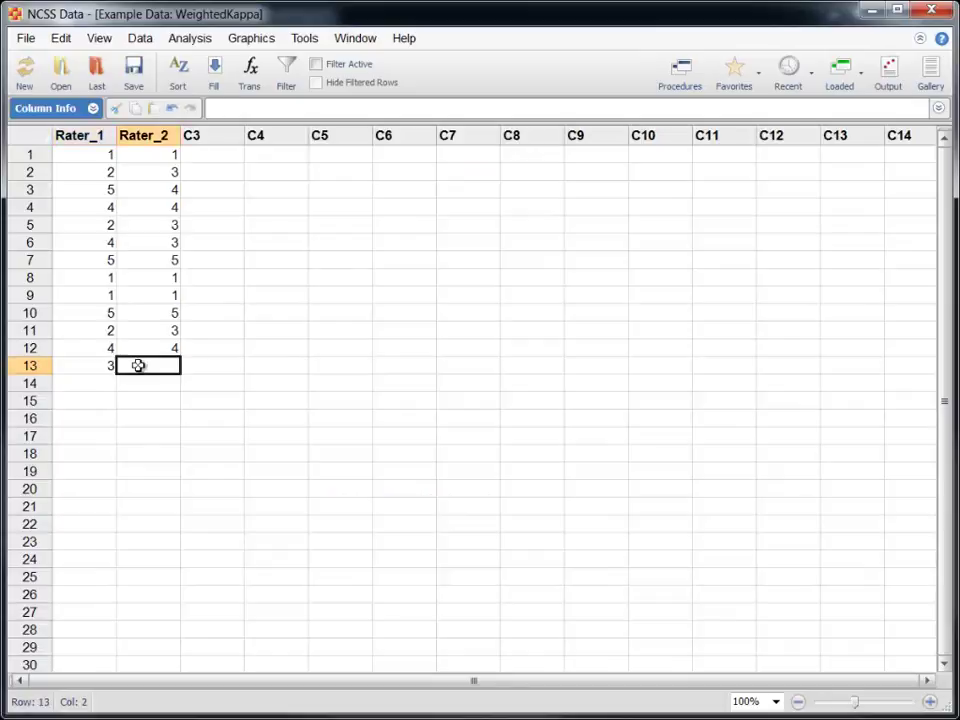
{"action": "type", "text": "2"}
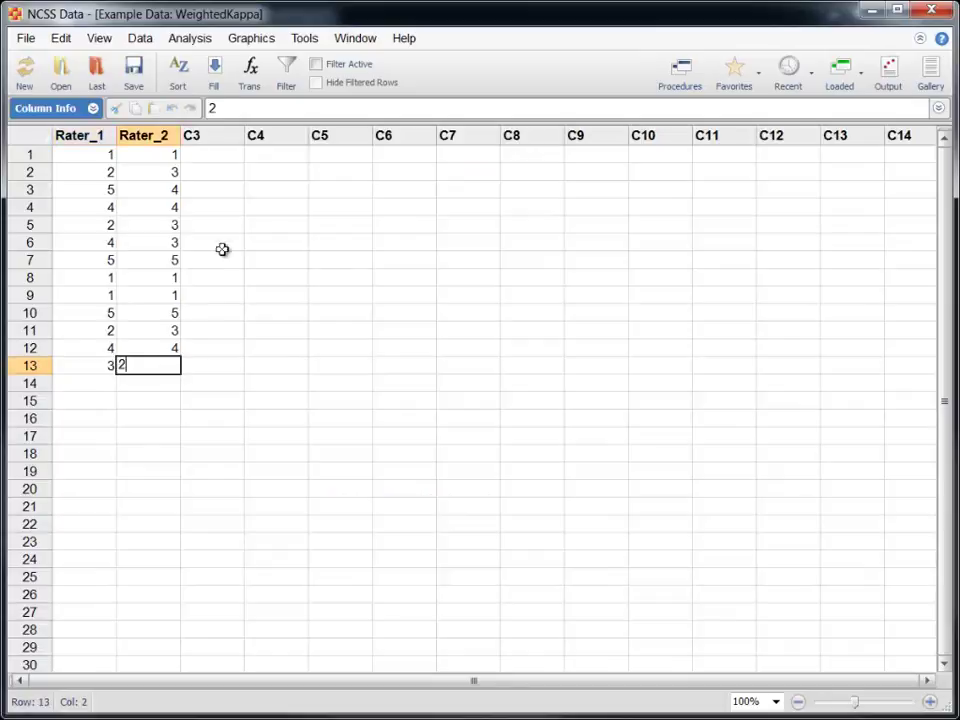
Rename column 3 to Count and fill it with 1 for rows 1–12 and 0 for row 13
{"action": "double_click", "coordinate": [220, 137]}
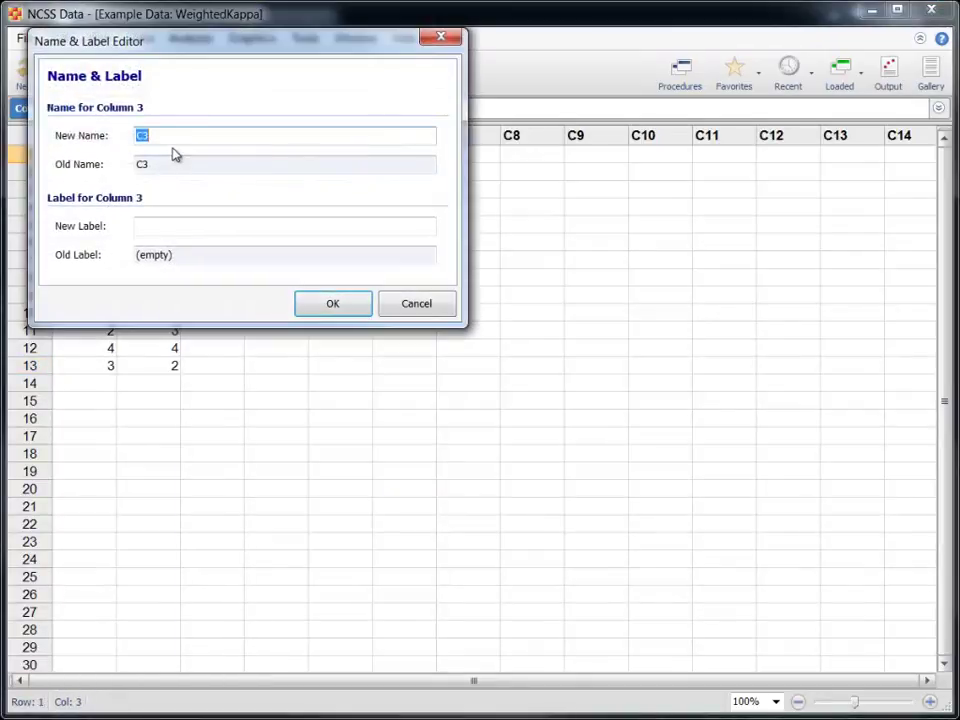
{"action": "type", "text": "Count"}
{"action": "left_click", "coordinate": [314, 294]}
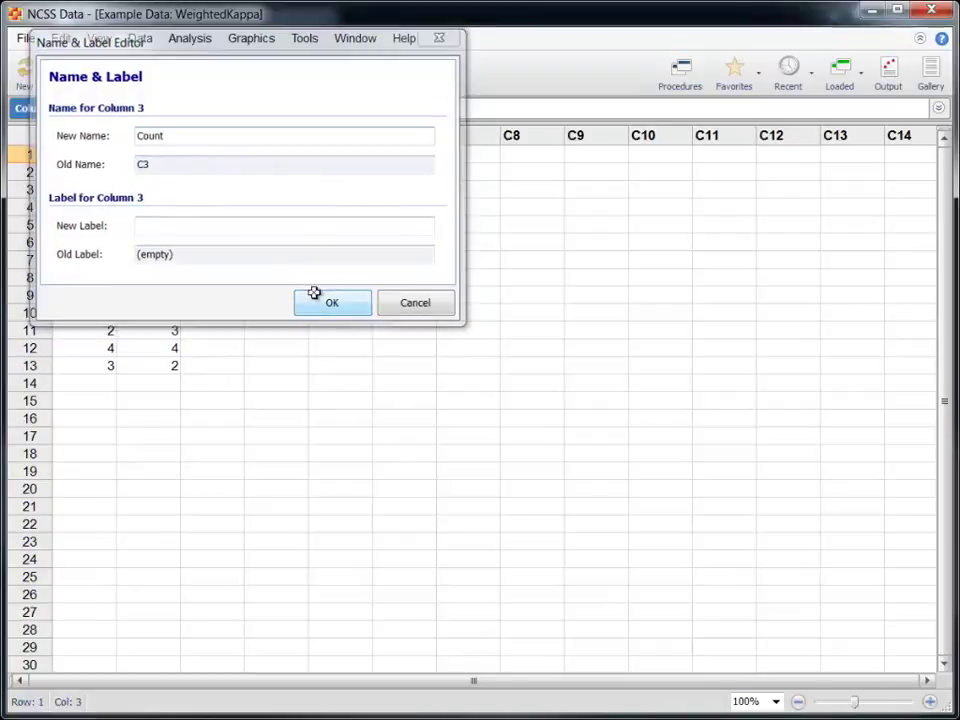
{"action": "type", "text": "1"}
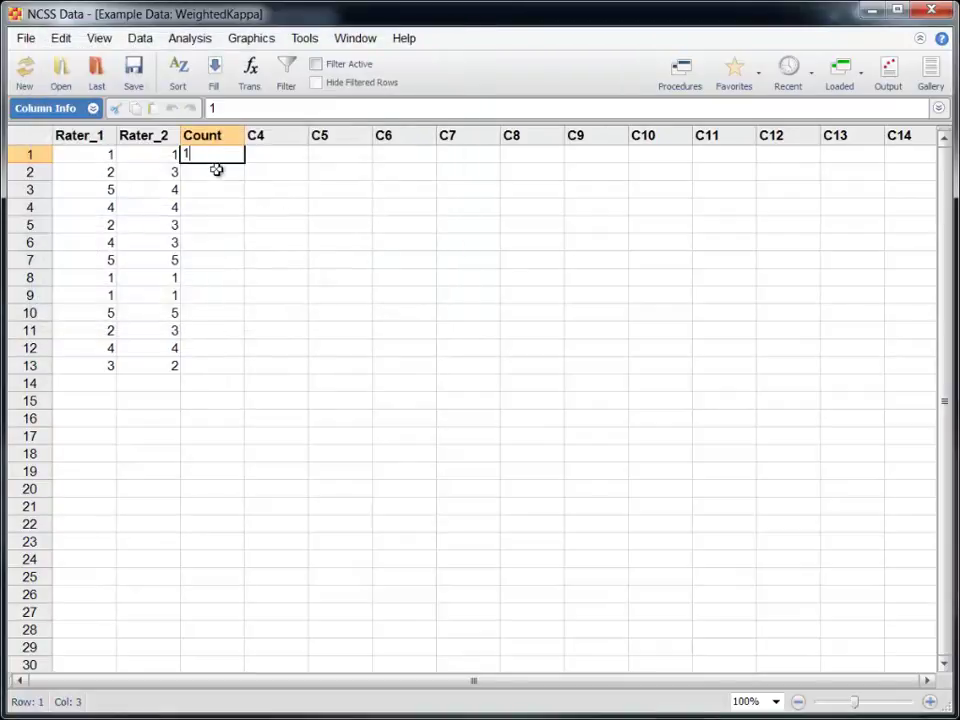
{"action": "key", "text": "Return"}
{"action": "left_click", "coordinate": [242, 157]}
{"action": "left_click_drag", "start_coordinate": [242, 157], "coordinate": [236, 349]}
{"action": "left_click", "coordinate": [225, 365]}
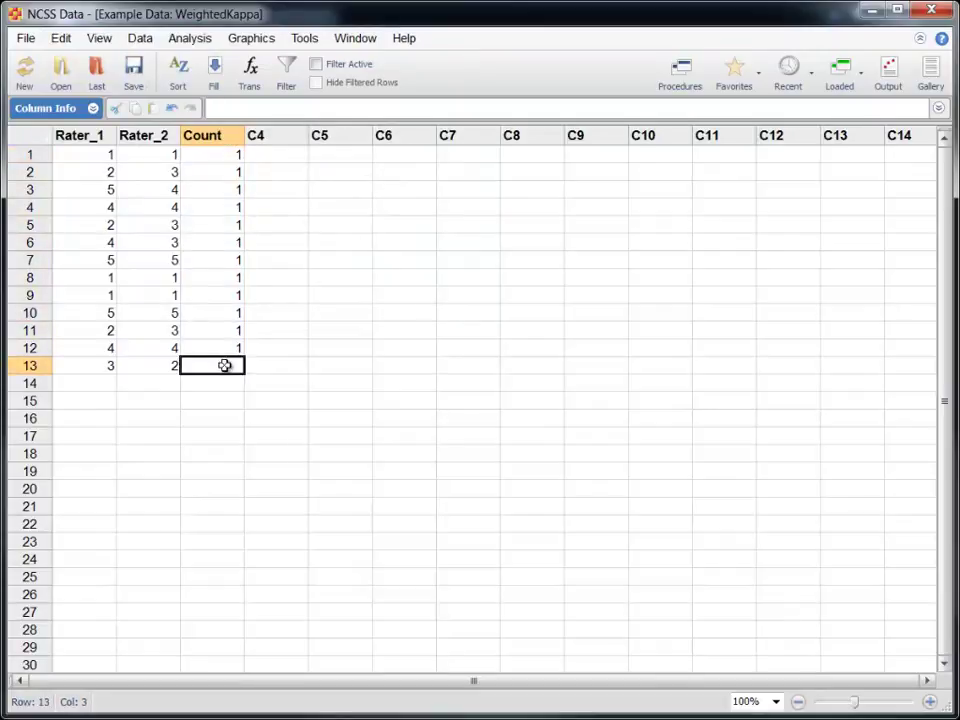
{"action": "type", "text": "0"}
{"action": "left_click", "coordinate": [216, 381]}
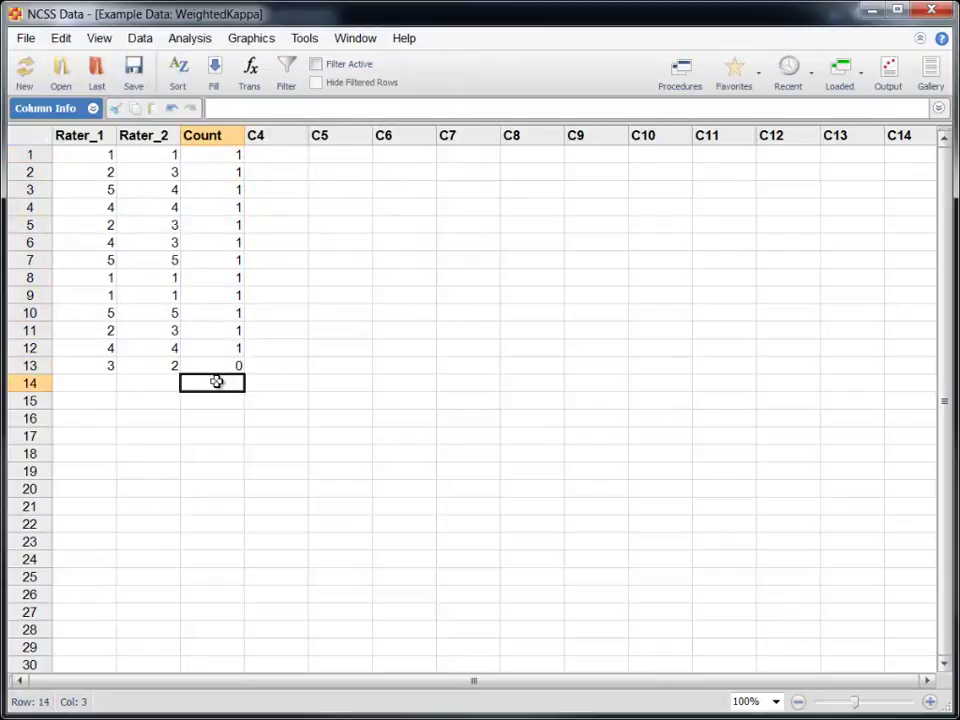
Reopen Contingency Tables, set Count as the frequency variable, and run the kappa analysis
{"action": "left_click", "coordinate": [848, 82]}
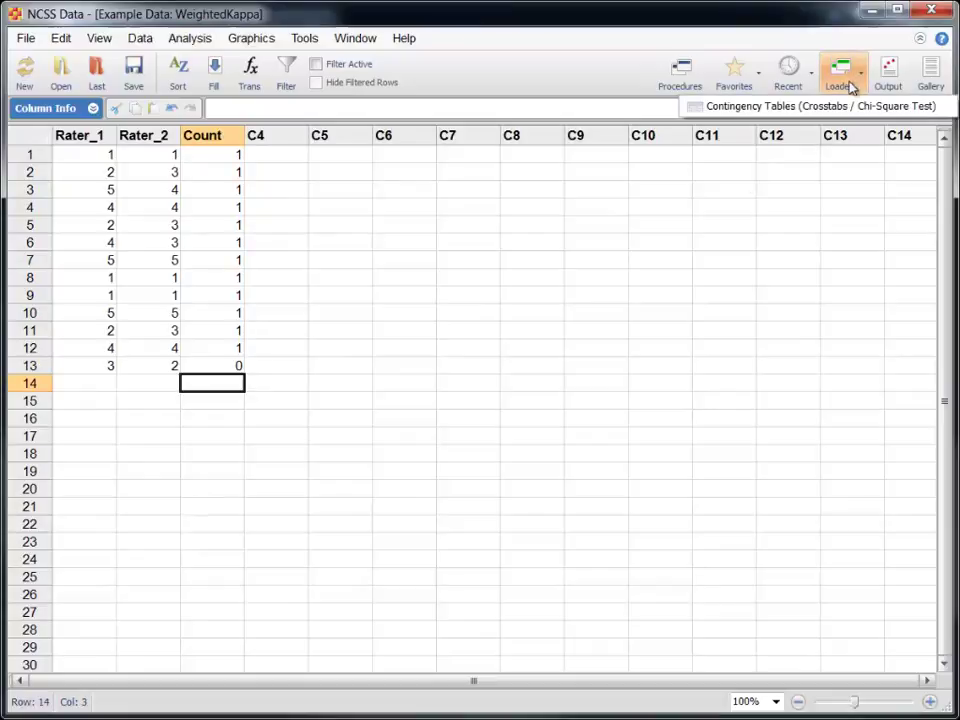
{"action": "left_click", "coordinate": [845, 108]}
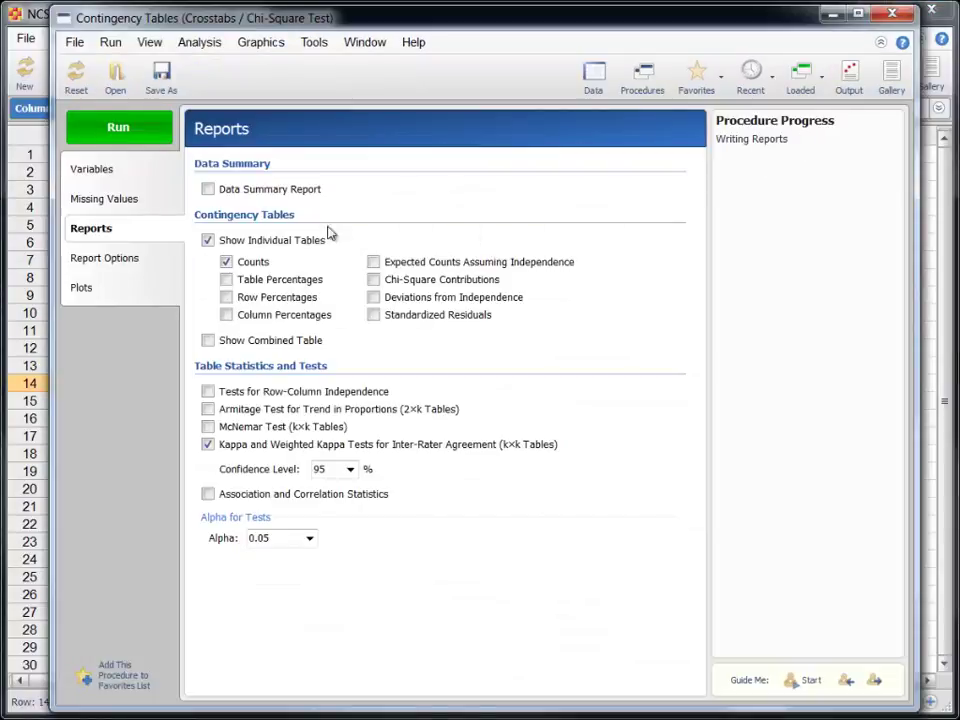
{"action": "left_click", "coordinate": [143, 172]}
{"action": "left_click", "coordinate": [479, 361]}
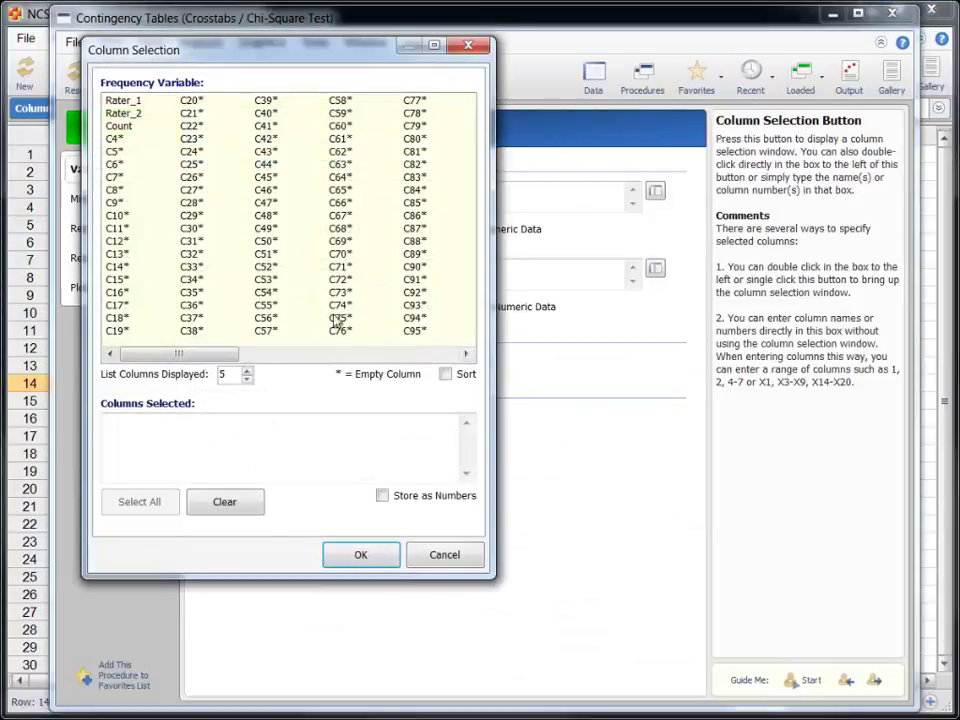
{"action": "left_click", "coordinate": [122, 126]}
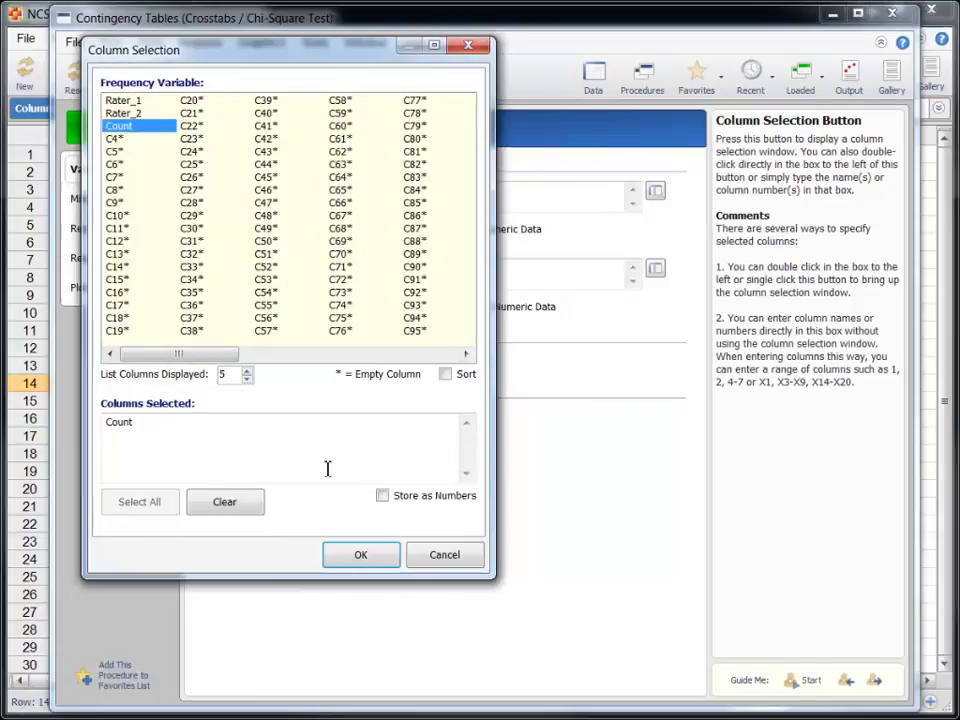
{"action": "left_click", "coordinate": [364, 552]}
{"action": "left_click", "coordinate": [155, 140]}
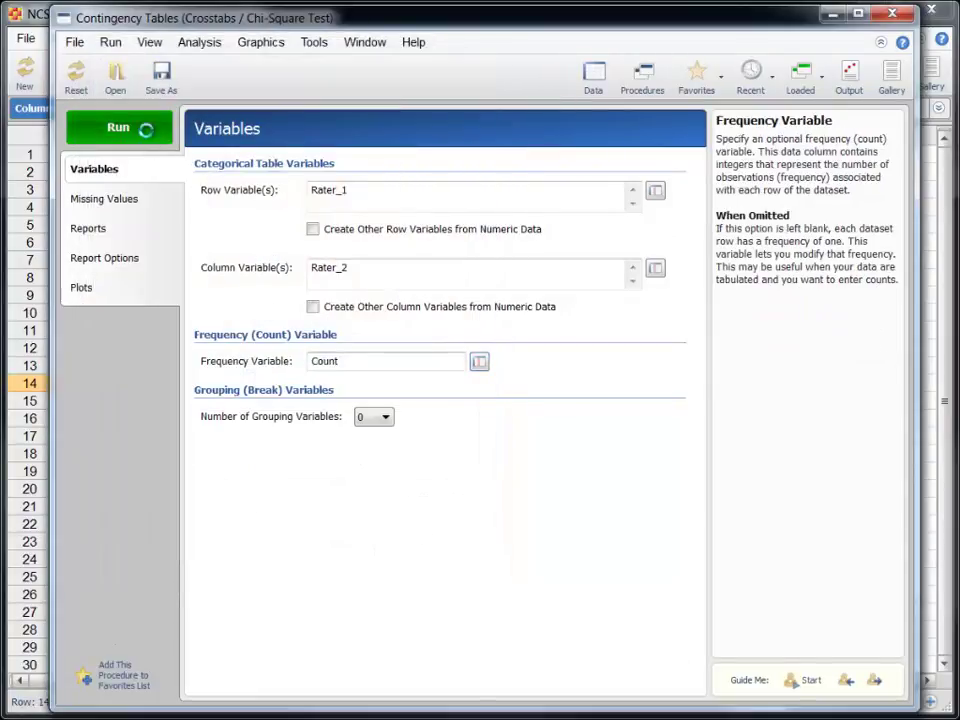